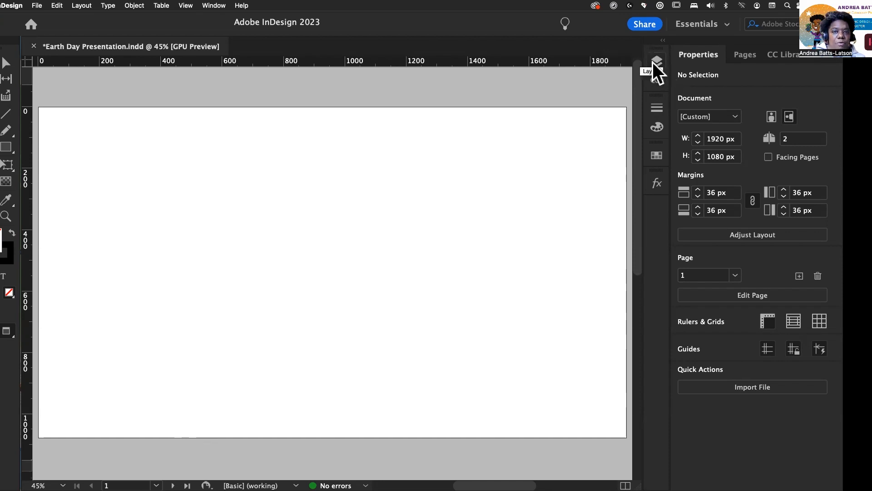
Step: Open the Layers panel and make the Hands ...ent Concept.jpeg image layer visible
{"action": "left_click", "coordinate": [656, 61]}
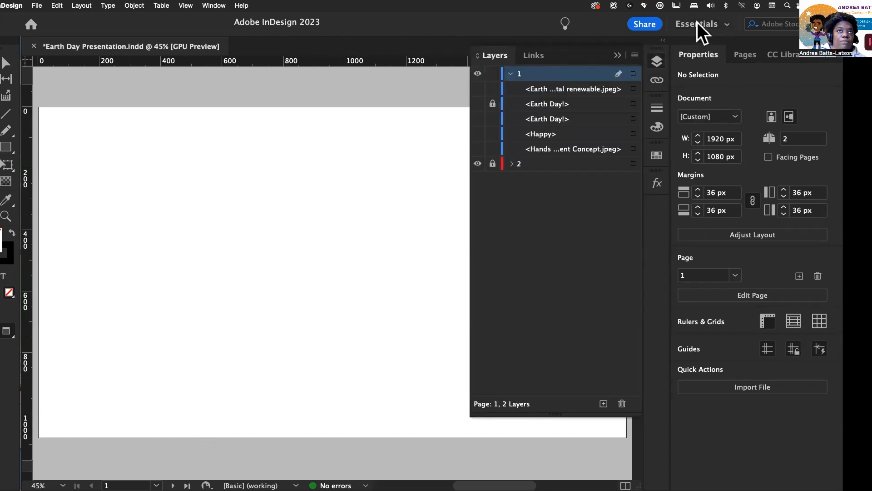
{"action": "left_click", "coordinate": [696, 23]}
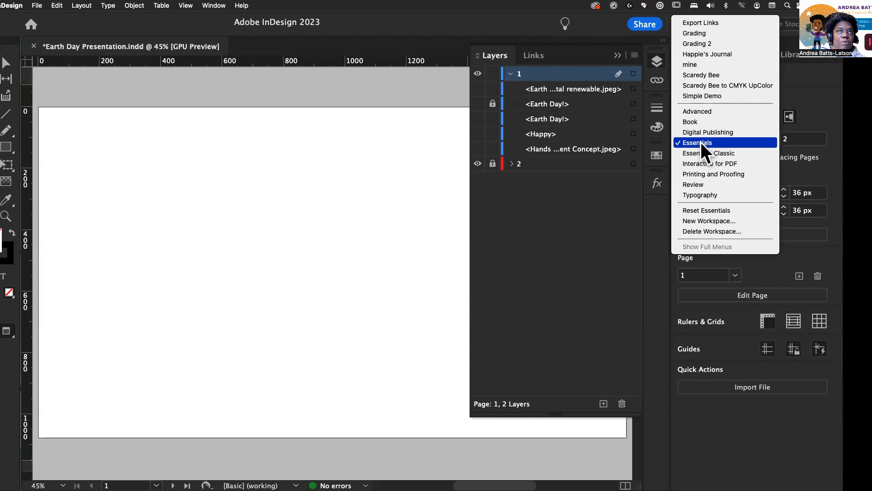
{"action": "left_click", "coordinate": [535, 308]}
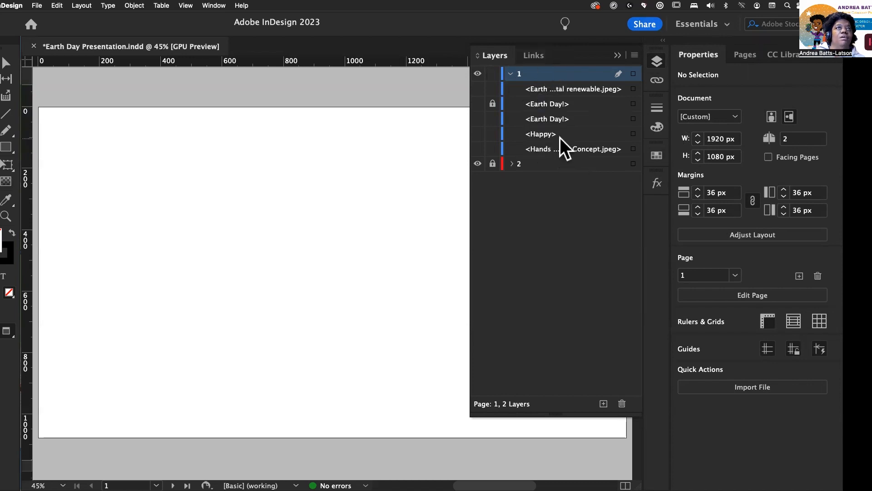
{"action": "left_click", "coordinate": [478, 149]}
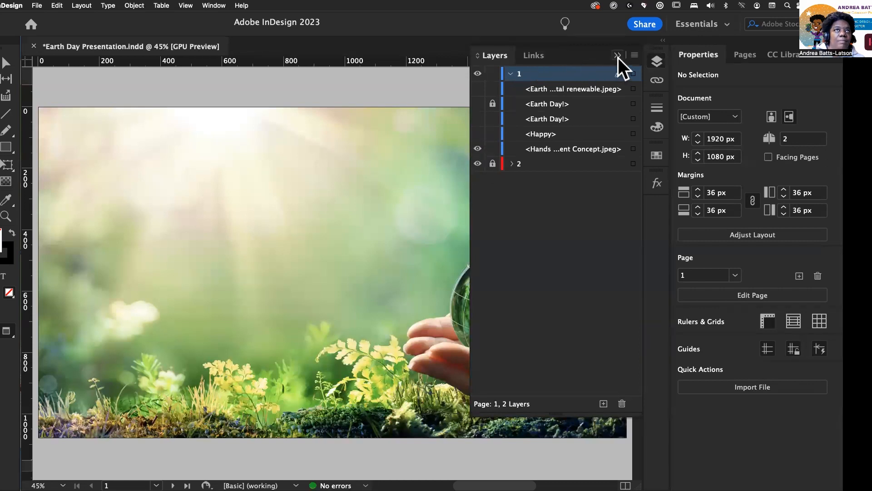
Step: Make the Happy and Earth Day! text layers visible on the slide
{"action": "left_click", "coordinate": [617, 55]}
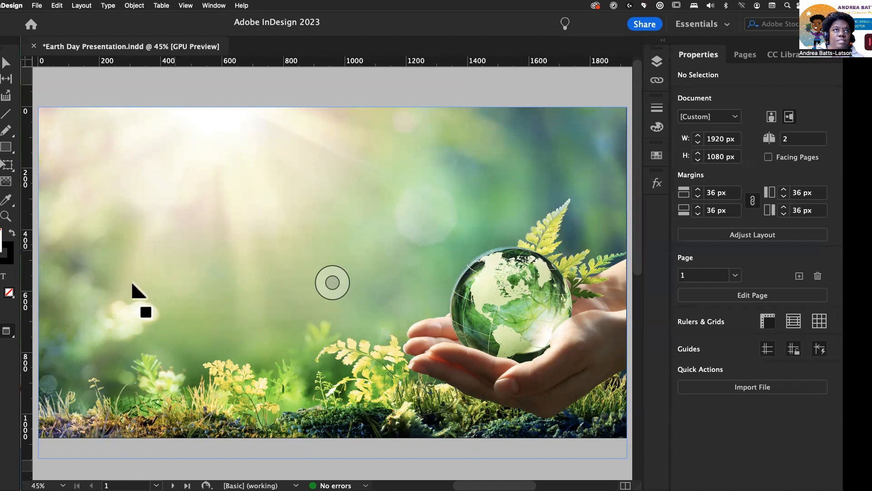
{"action": "left_click", "coordinate": [656, 61]}
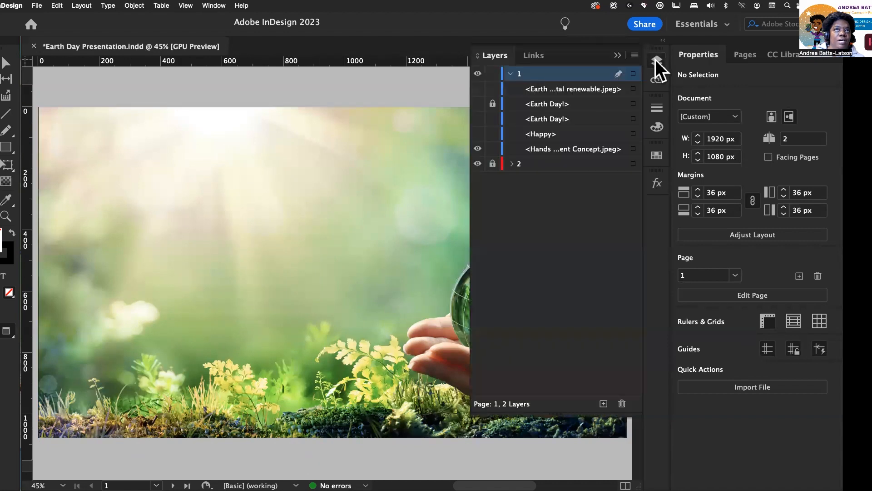
{"action": "left_click", "coordinate": [478, 133]}
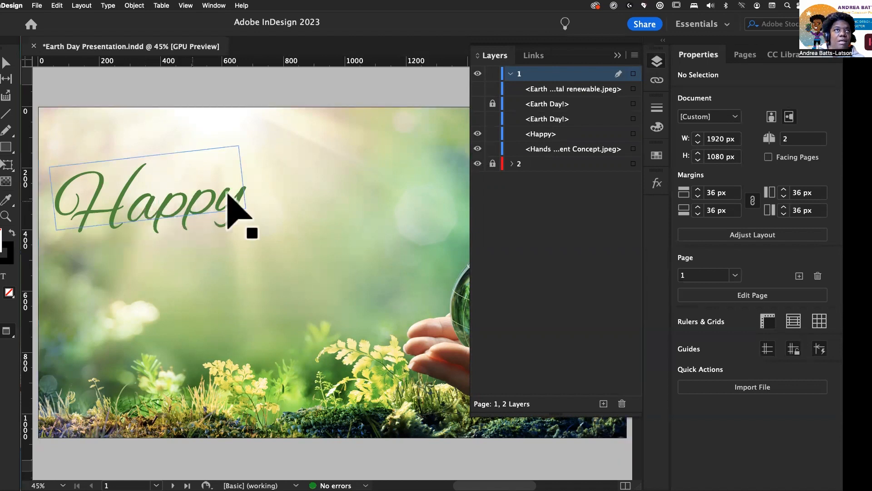
{"action": "left_click", "coordinate": [144, 216]}
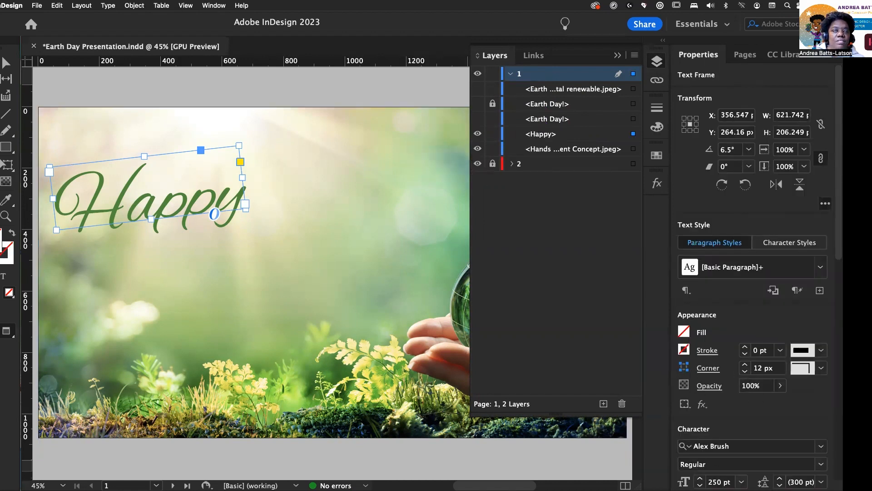
{"action": "left_click", "coordinate": [478, 119]}
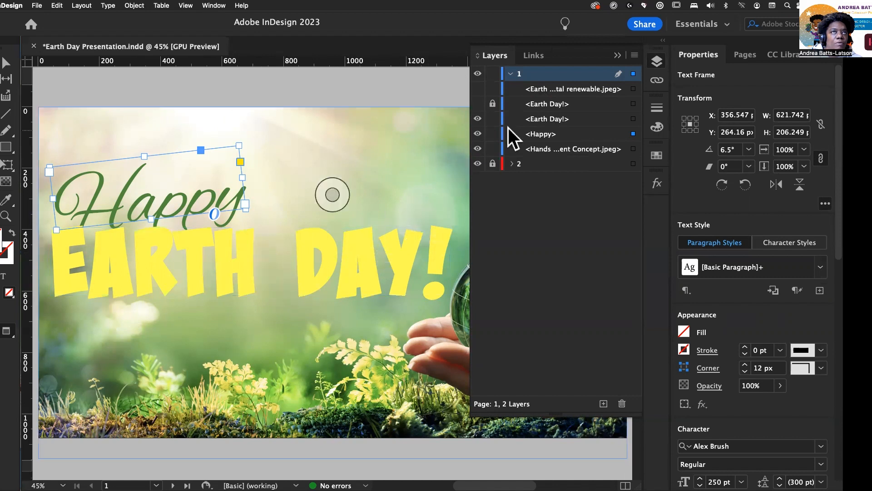
Step: Briefly show and hide the Earth ...tal renewable.jpeg image layer
{"action": "left_click", "coordinate": [479, 89]}
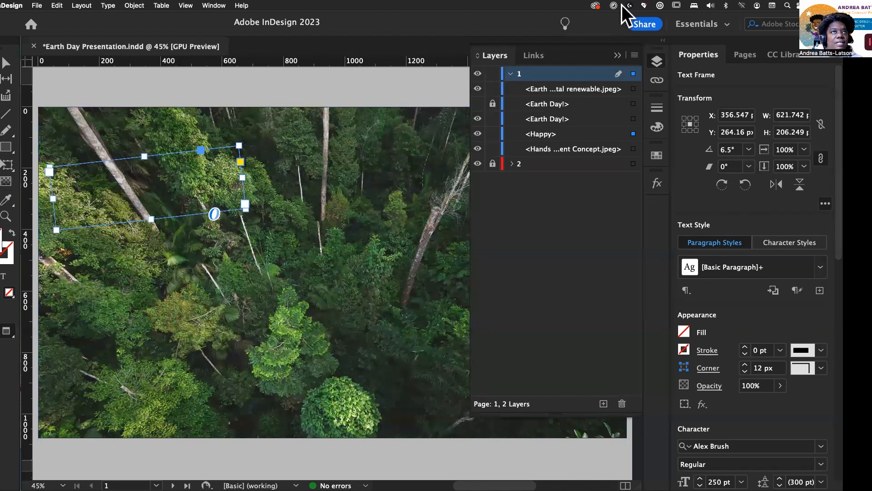
{"action": "left_click", "coordinate": [477, 88]}
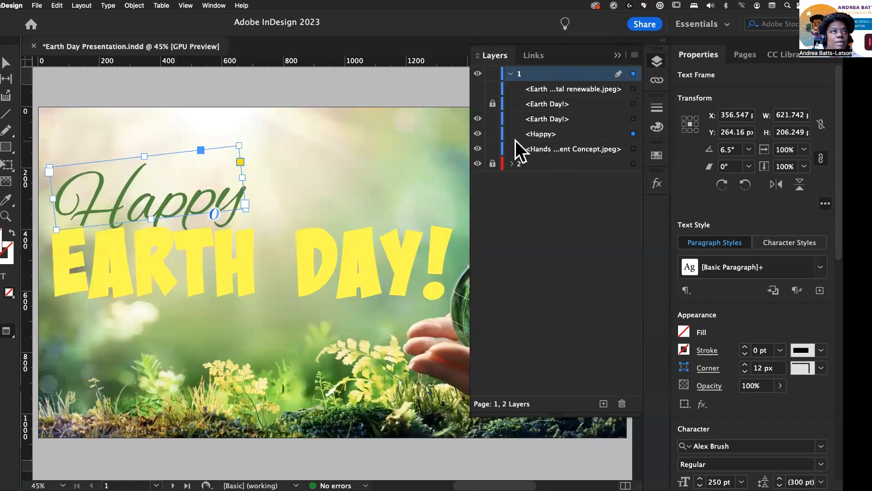
{"action": "left_click", "coordinate": [332, 195]}
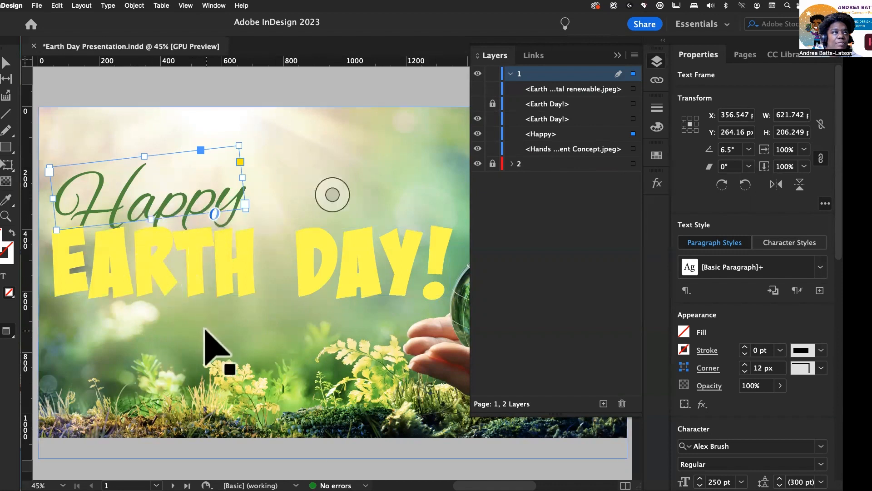
{"action": "left_click", "coordinate": [156, 220]}
{"action": "left_click", "coordinate": [152, 219]}
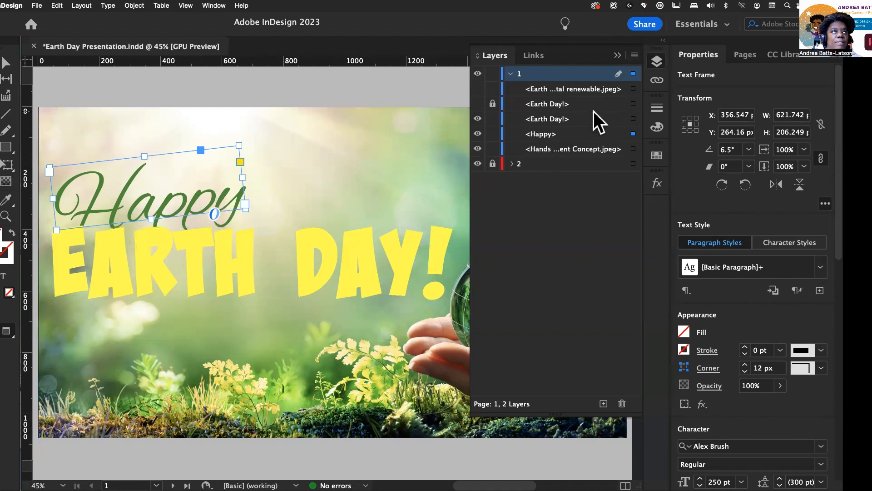
Step: Select the EARTH DAY! text frame and apply a Drop Shadow effect to it
{"action": "left_click", "coordinate": [109, 272]}
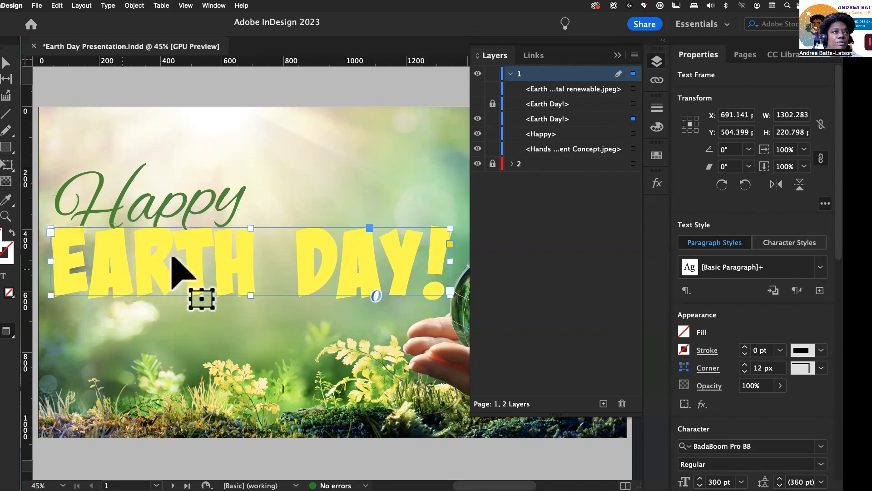
{"action": "left_click", "coordinate": [617, 56]}
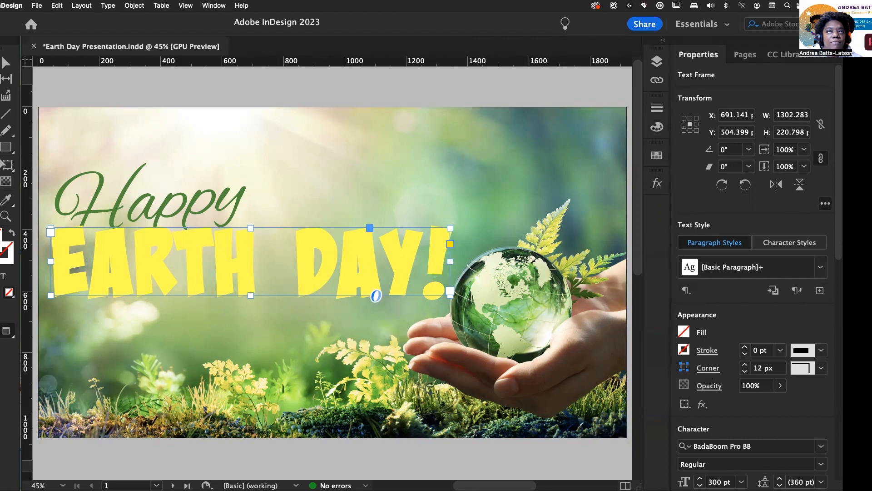
{"action": "left_click", "coordinate": [702, 404]}
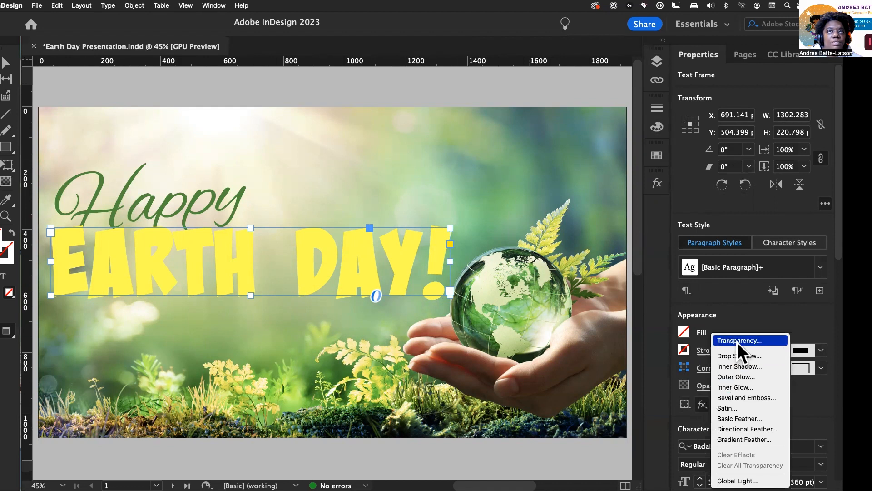
{"action": "left_click", "coordinate": [735, 356]}
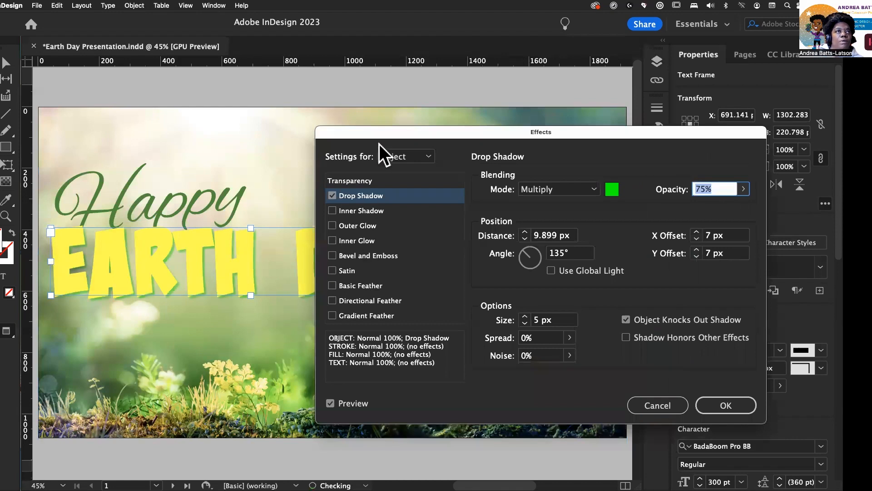
{"action": "left_click_drag", "start_coordinate": [377, 135], "coordinate": [470, 59]}
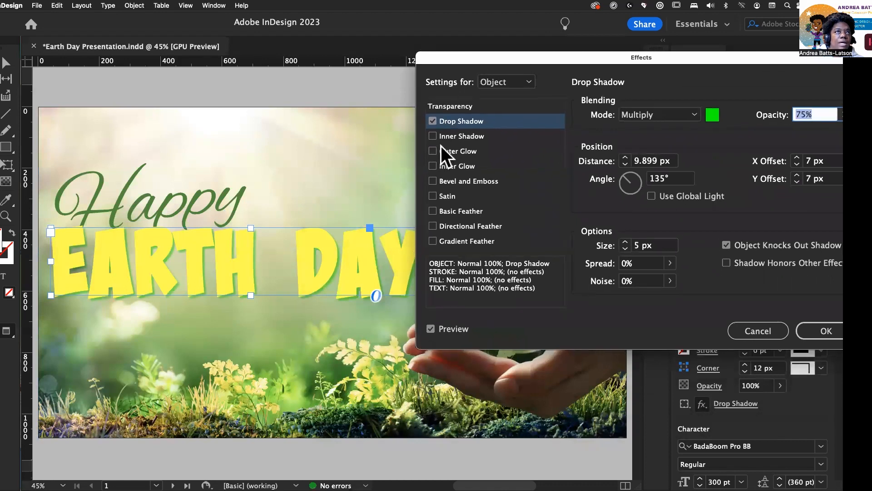
{"action": "left_click_drag", "start_coordinate": [697, 58], "coordinate": [628, 69]}
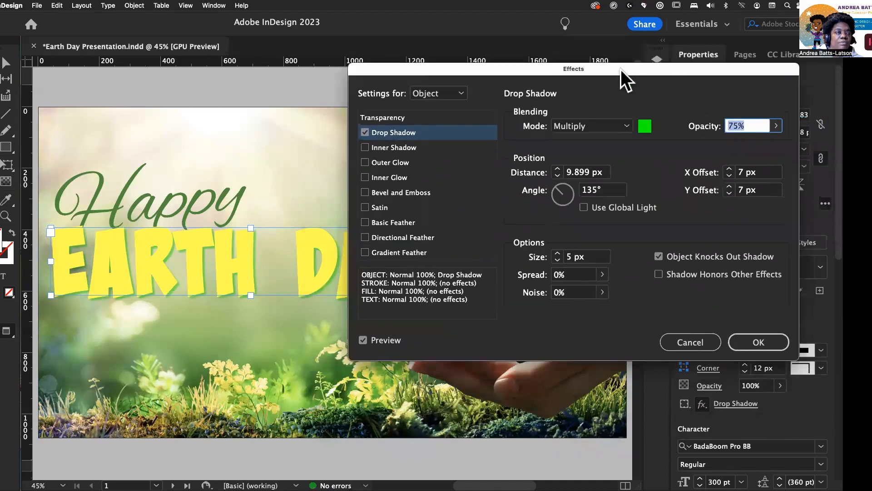
{"action": "left_click", "coordinate": [642, 126]}
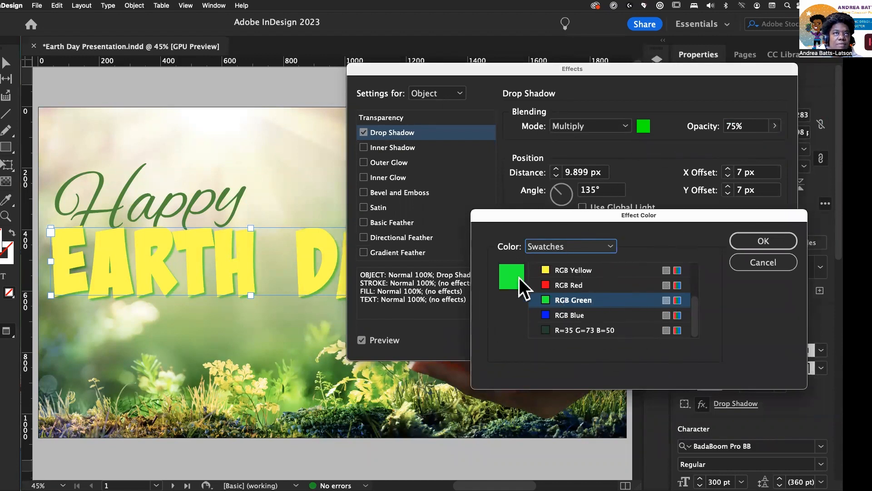
{"action": "left_click", "coordinate": [611, 249]}
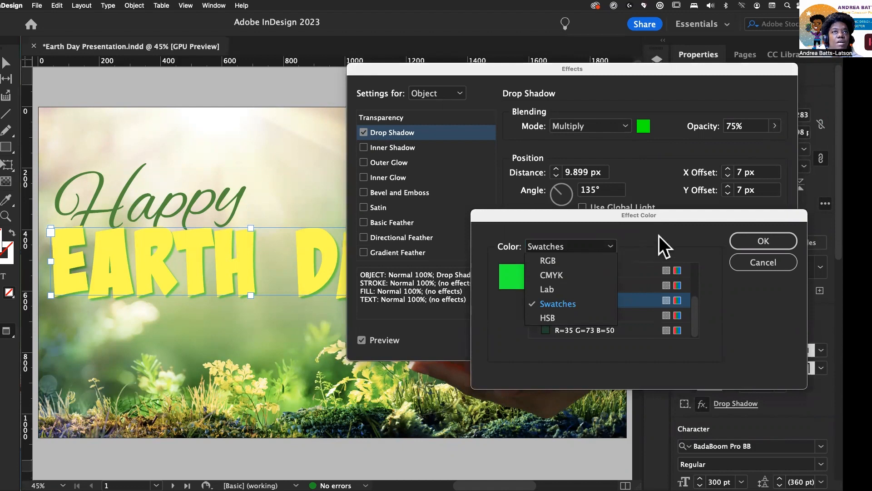
{"action": "left_click", "coordinate": [758, 244]}
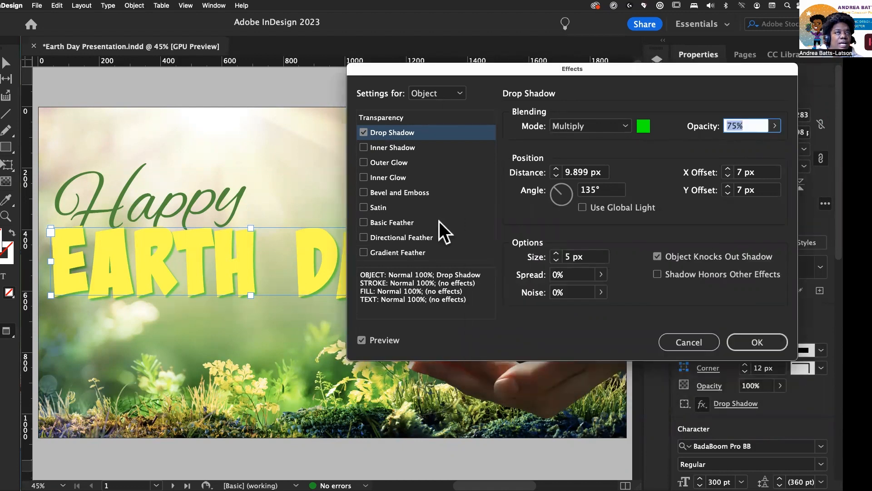
Step: Preview the drop shadow in Normal, Multiply, Screen and Overlay blend modes, leaving it on Multiply
{"action": "left_click", "coordinate": [625, 125]}
{"action": "left_click", "coordinate": [570, 139]}
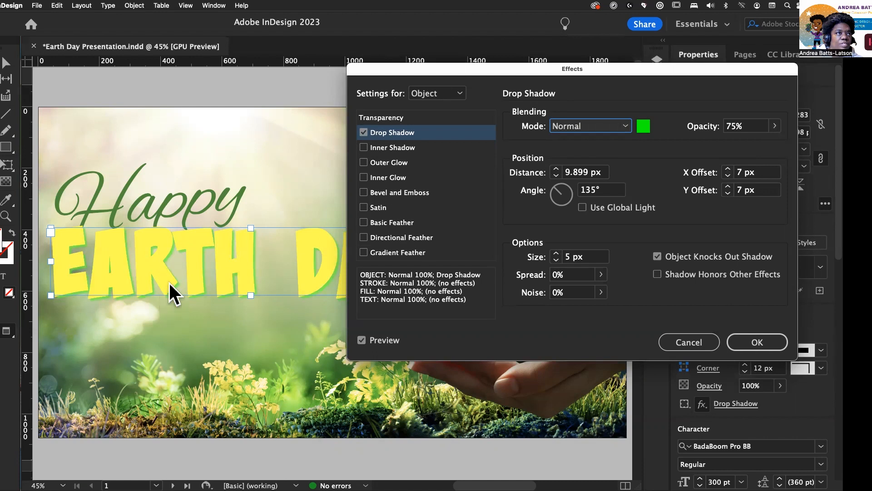
{"action": "left_click", "coordinate": [627, 125]}
{"action": "left_click", "coordinate": [612, 154]}
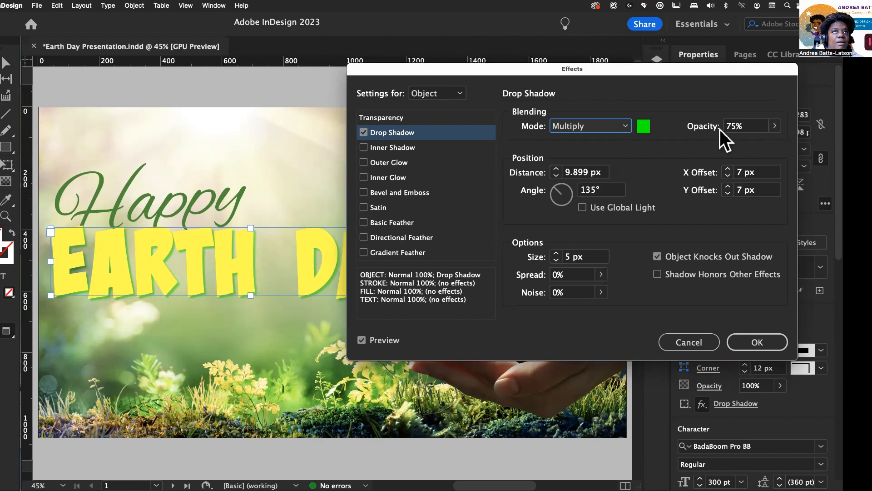
{"action": "left_click", "coordinate": [623, 126]}
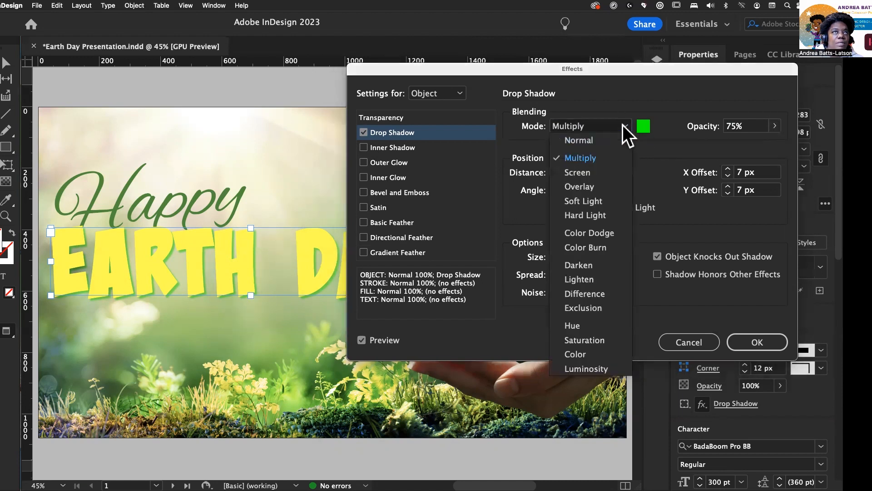
{"action": "left_click", "coordinate": [610, 176]}
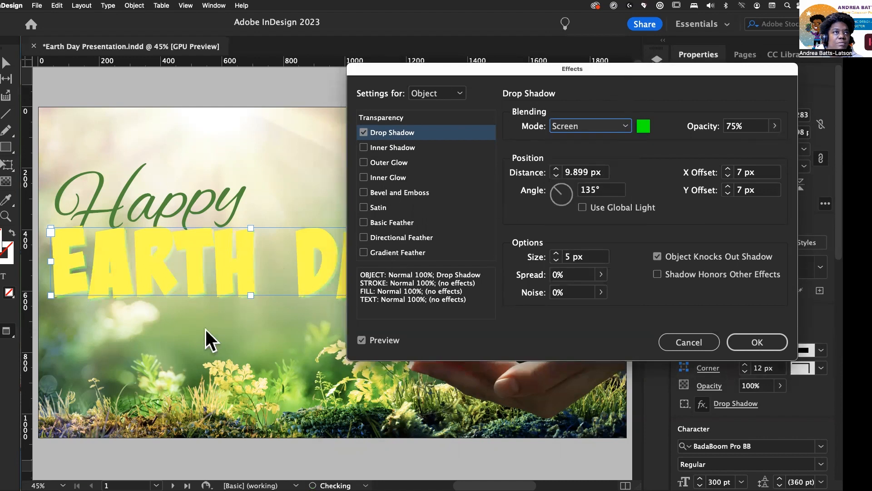
{"action": "left_click", "coordinate": [618, 121]}
{"action": "left_click", "coordinate": [593, 189]}
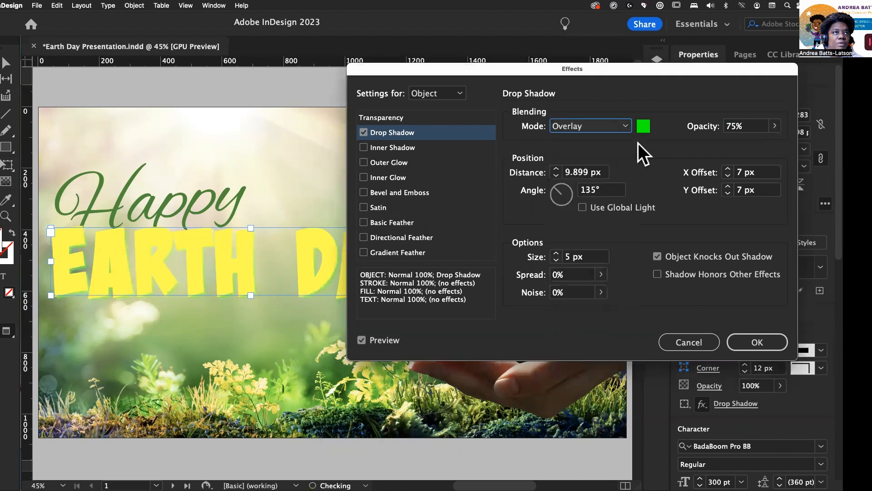
{"action": "left_click", "coordinate": [627, 127]}
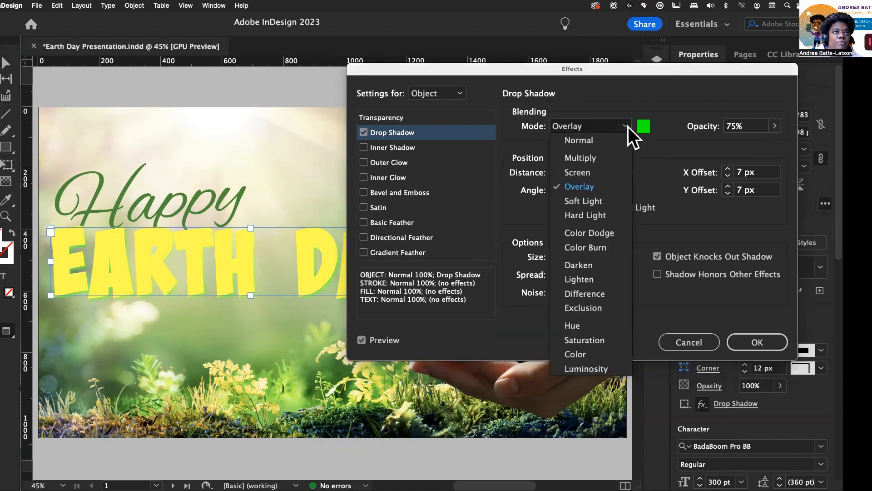
{"action": "left_click", "coordinate": [588, 139]}
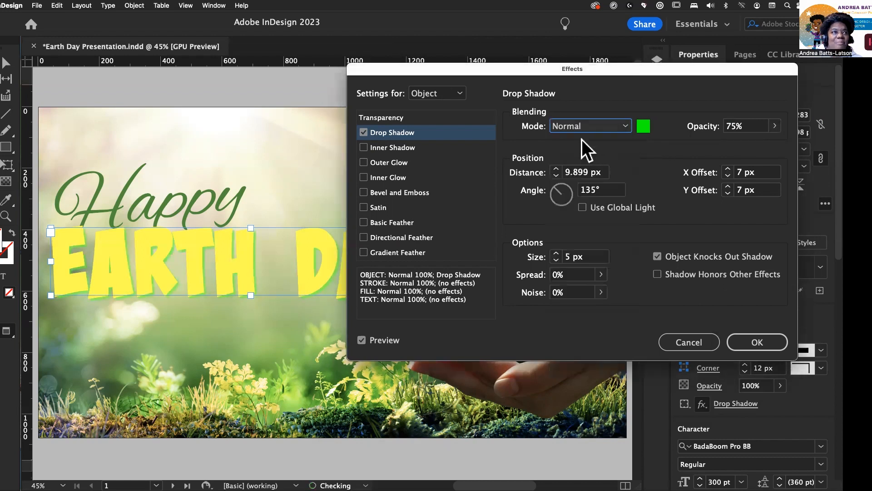
{"action": "left_click", "coordinate": [624, 123]}
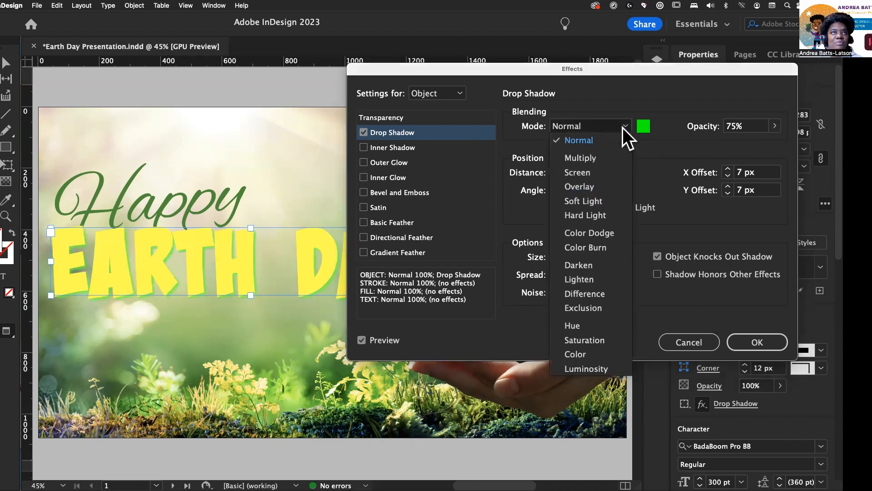
{"action": "left_click", "coordinate": [608, 151]}
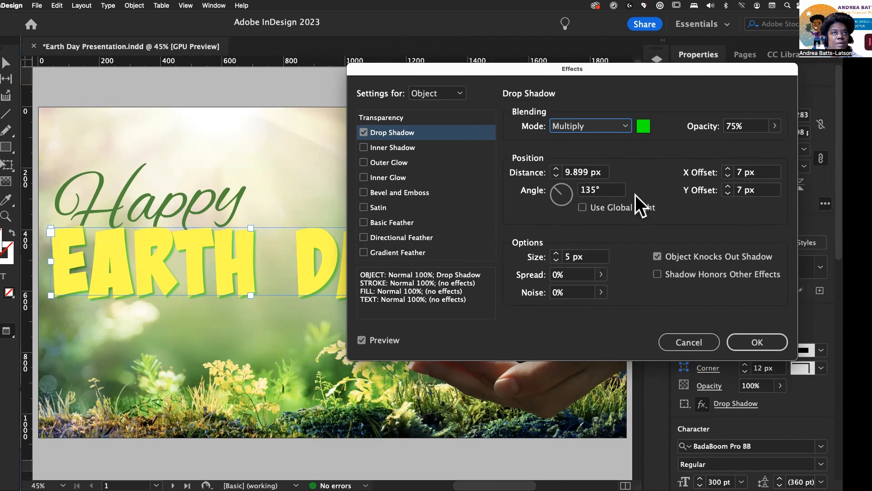
Step: Add an Inner Shadow effect in Color Burn mode with an RGB Red shadow colour
{"action": "left_click", "coordinate": [363, 148]}
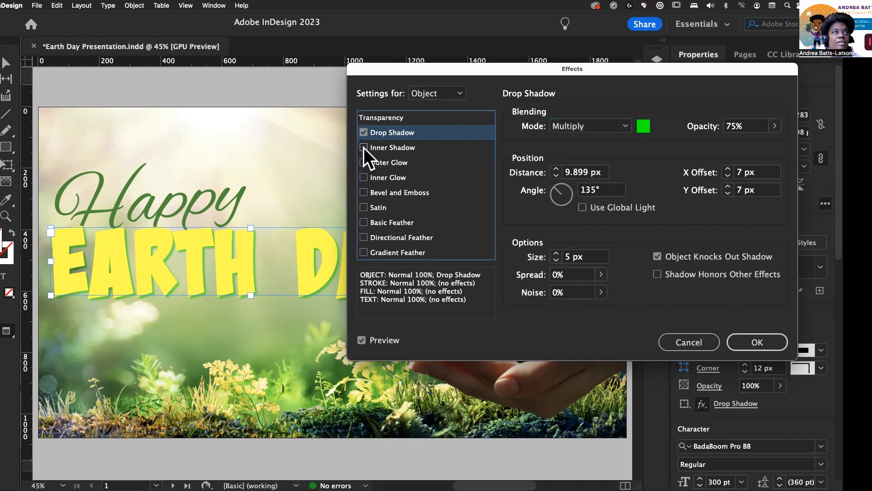
{"action": "left_click", "coordinate": [401, 146]}
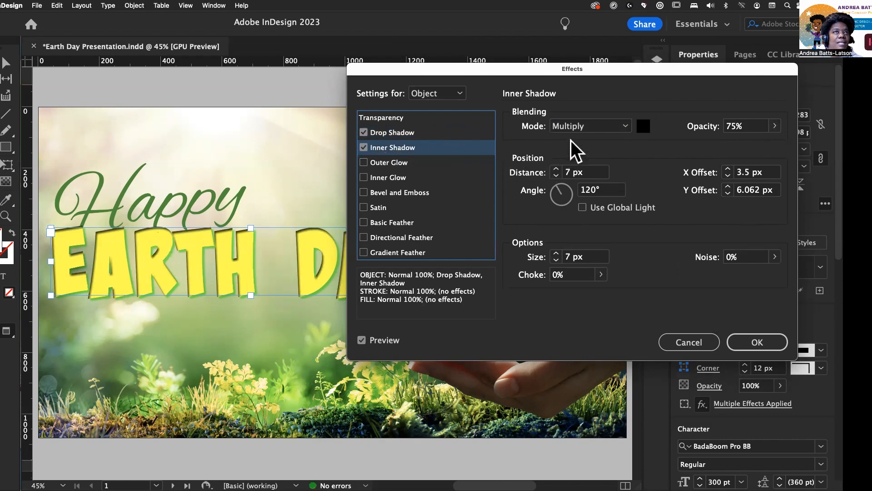
{"action": "left_click", "coordinate": [627, 127]}
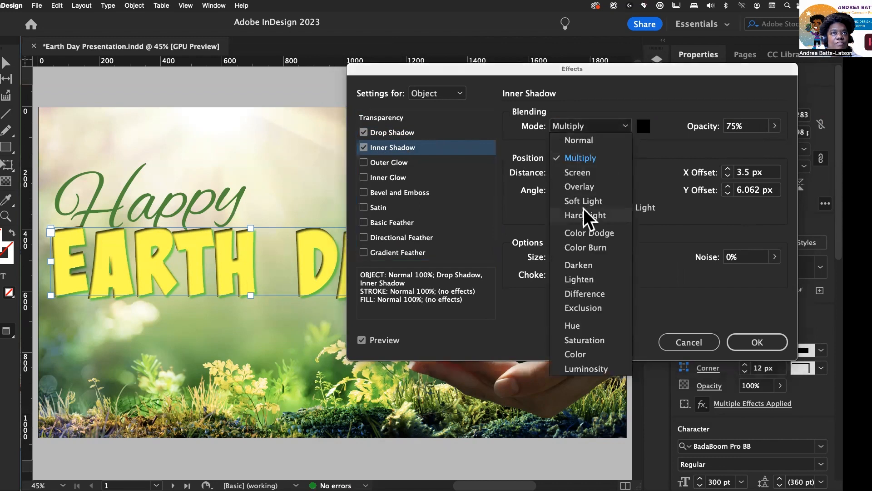
{"action": "left_click", "coordinate": [584, 187]}
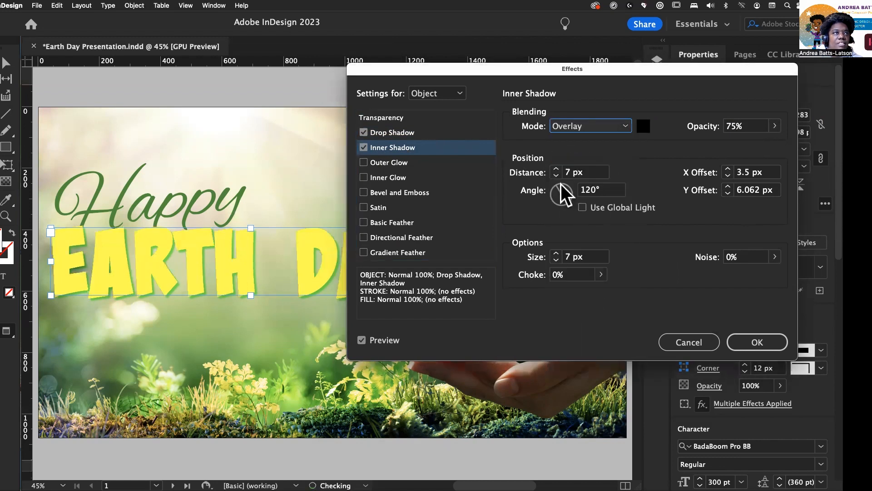
{"action": "left_click", "coordinate": [608, 129]}
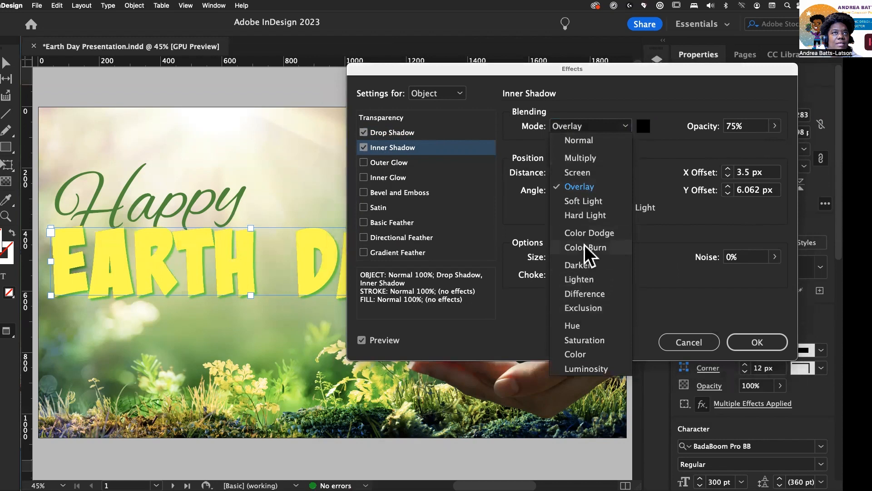
{"action": "left_click", "coordinate": [585, 247]}
{"action": "left_click", "coordinate": [643, 127]}
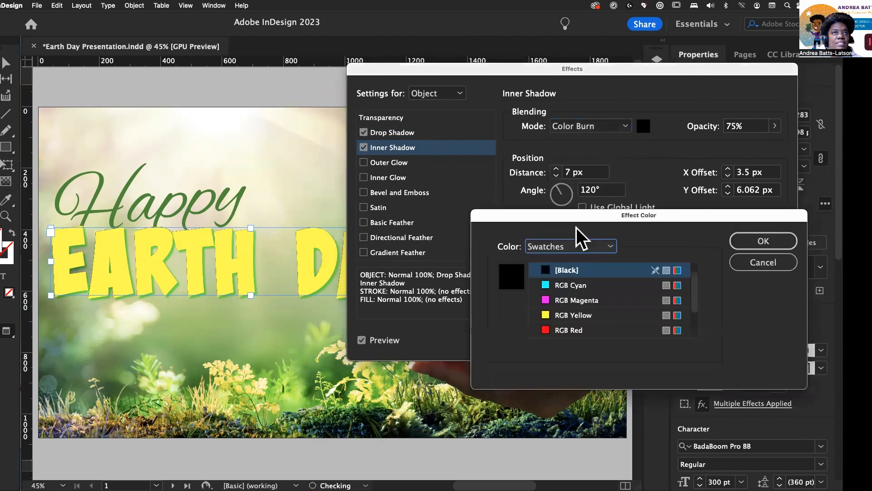
{"action": "left_click", "coordinate": [548, 330]}
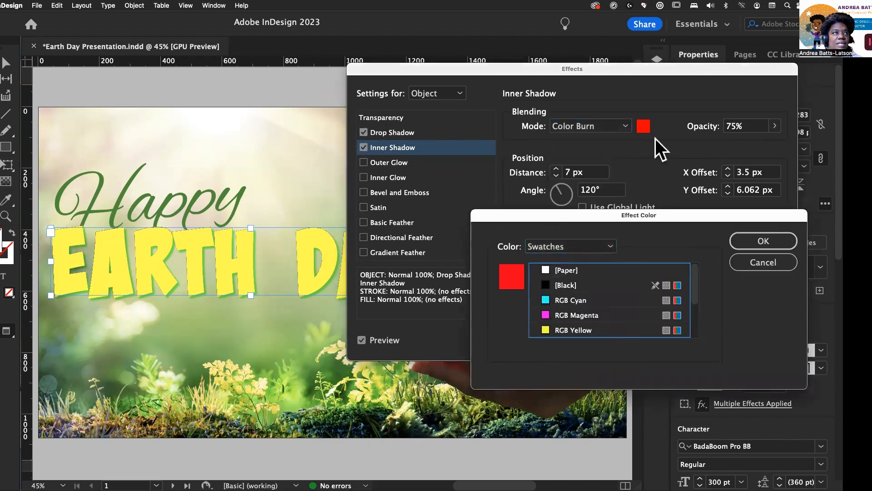
{"action": "left_click", "coordinate": [765, 243]}
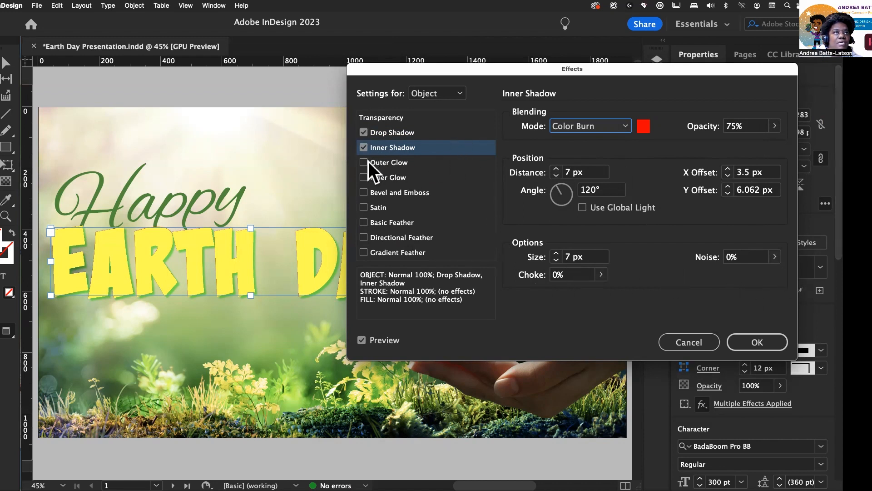
Step: Turn off the inner shadow and briefly toggle an Outer Glow effect on and off
{"action": "left_click", "coordinate": [363, 147]}
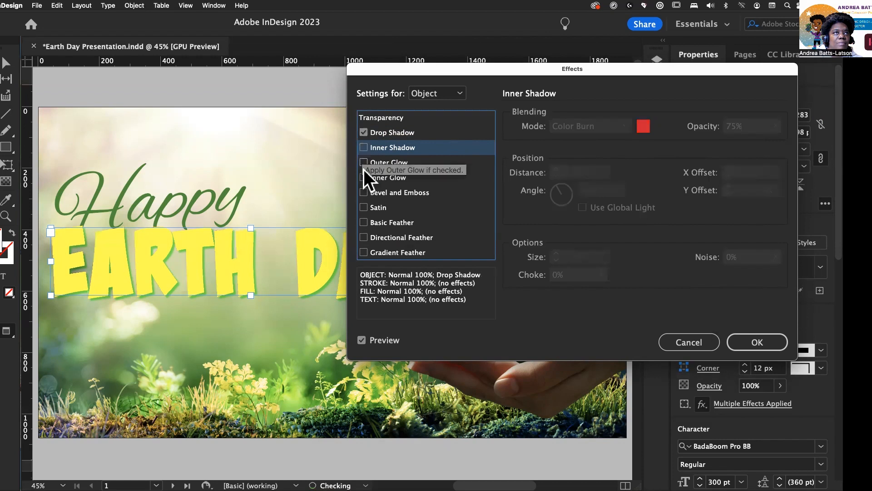
{"action": "left_click", "coordinate": [364, 163]}
{"action": "left_click", "coordinate": [384, 167]}
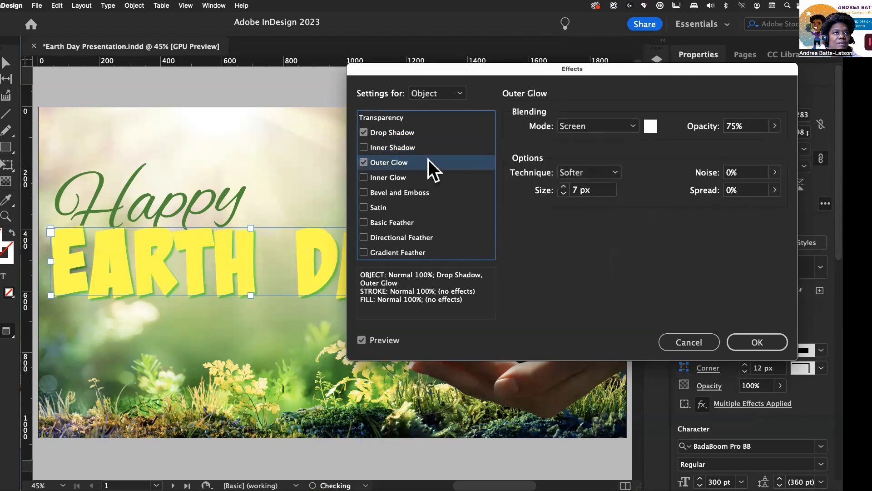
{"action": "left_click", "coordinate": [363, 163]}
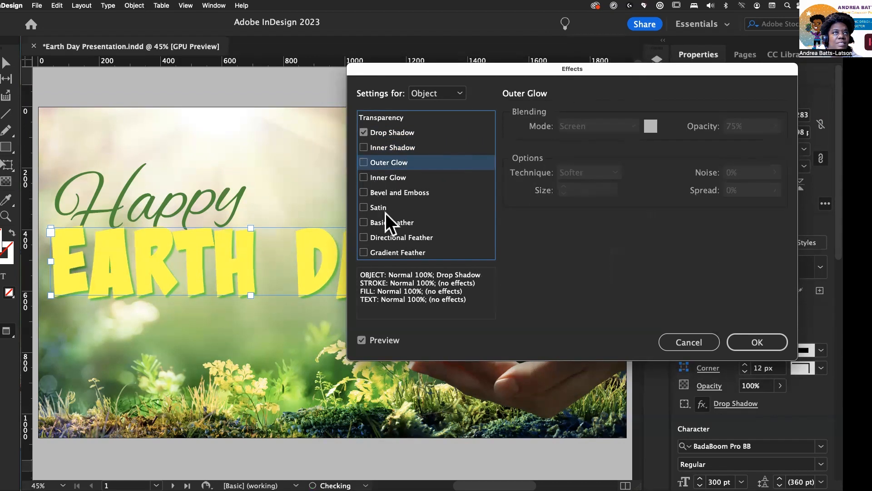
Step: Enable Bevel and Emboss with Inner Bevel style and raise its size to 17 px
{"action": "left_click", "coordinate": [363, 192]}
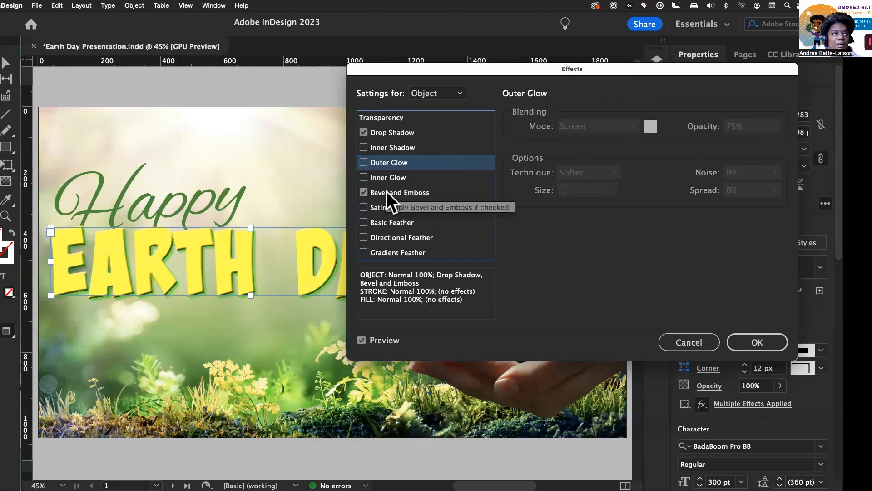
{"action": "left_click", "coordinate": [386, 191]}
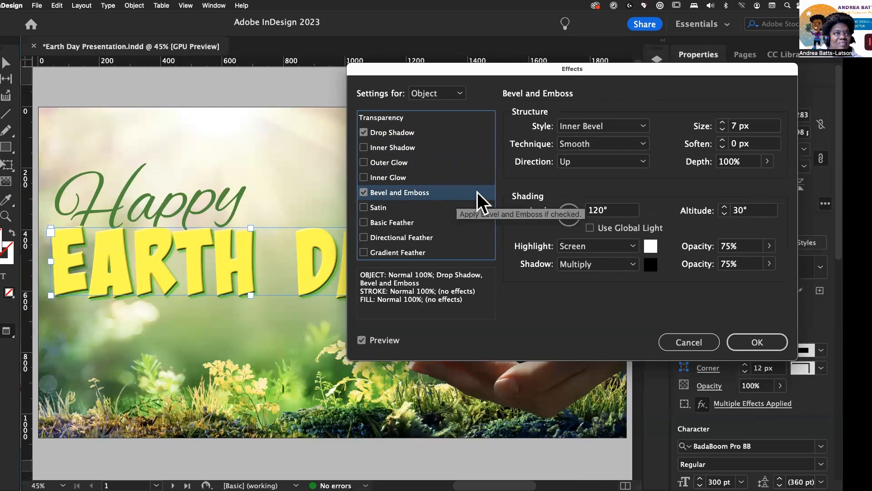
{"action": "left_click_drag", "start_coordinate": [412, 68], "coordinate": [463, 48]}
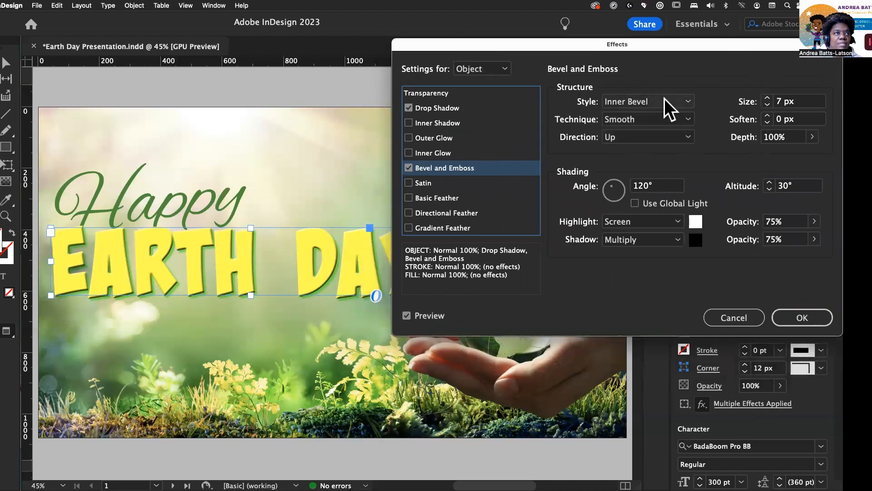
{"action": "left_click", "coordinate": [683, 103]}
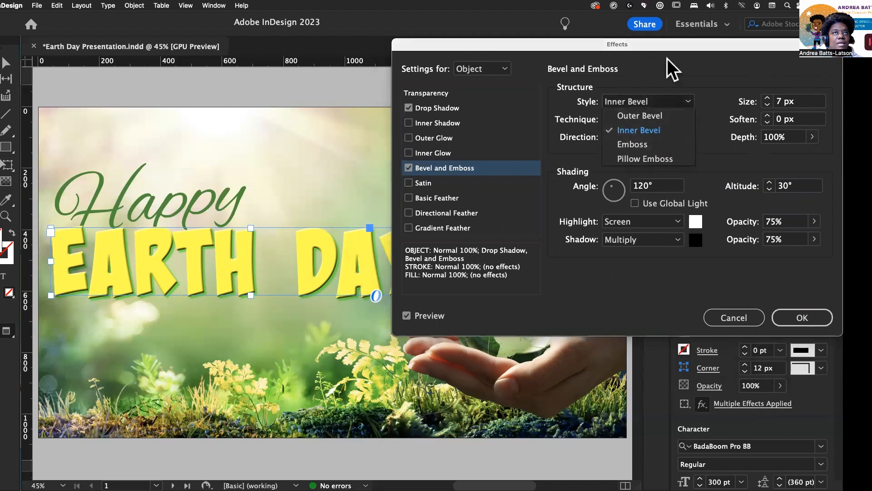
{"action": "left_click", "coordinate": [670, 73]}
{"action": "left_click", "coordinate": [766, 97]}
{"action": "left_click", "coordinate": [766, 96]}
{"action": "left_click", "coordinate": [767, 97]}
{"action": "left_click", "coordinate": [767, 97]}
{"action": "left_click", "coordinate": [767, 97]}
{"action": "left_click", "coordinate": [766, 96]}
{"action": "left_click", "coordinate": [766, 97]}
{"action": "left_click", "coordinate": [767, 97]}
{"action": "left_click", "coordinate": [767, 96]}
{"action": "left_click", "coordinate": [766, 97]}
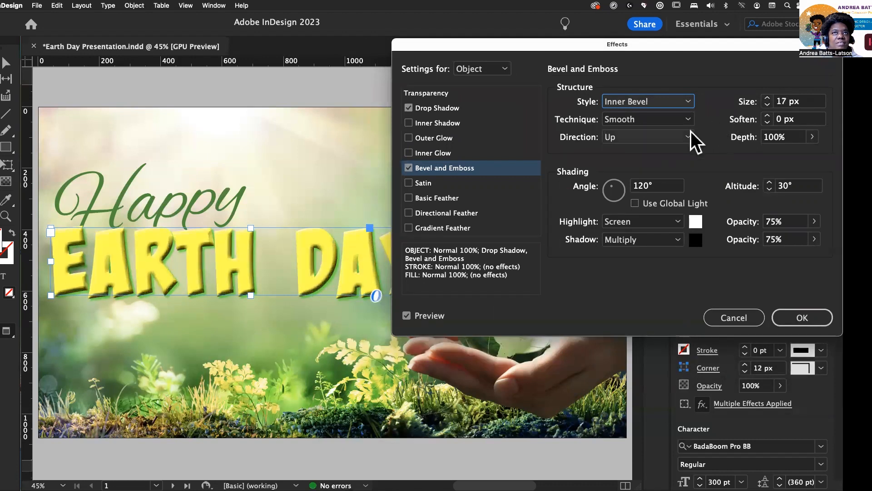
Step: Raise the bevel's soften to 14 px, then cancel the Effects dialog
{"action": "left_click", "coordinate": [767, 116]}
{"action": "left_click", "coordinate": [766, 115]}
{"action": "left_click", "coordinate": [766, 116]}
{"action": "left_click", "coordinate": [766, 116]}
{"action": "left_click", "coordinate": [766, 116]}
{"action": "left_click", "coordinate": [766, 116]}
{"action": "left_click", "coordinate": [766, 116]}
{"action": "left_click", "coordinate": [766, 116]}
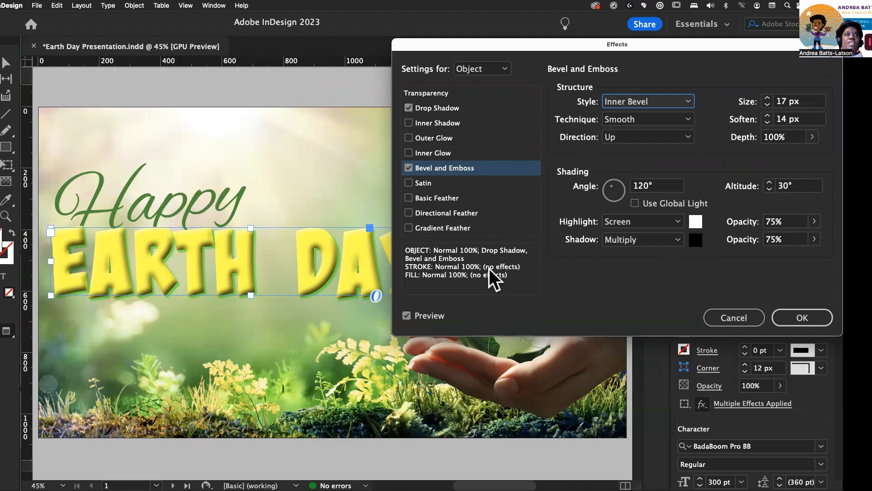
{"action": "left_click", "coordinate": [732, 318]}
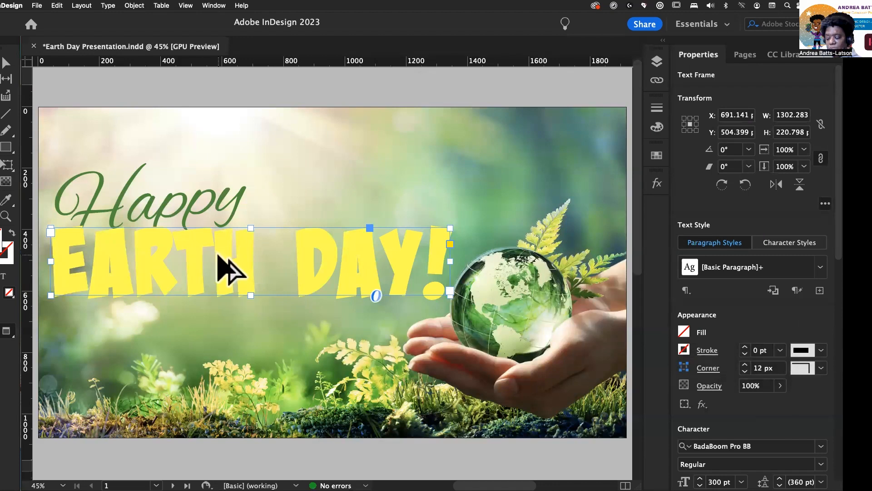
Step: Duplicate the EARTH DAY! text frame, placing the copy just below the original
{"action": "left_click_drag", "start_coordinate": [218, 256], "coordinate": [241, 347]}
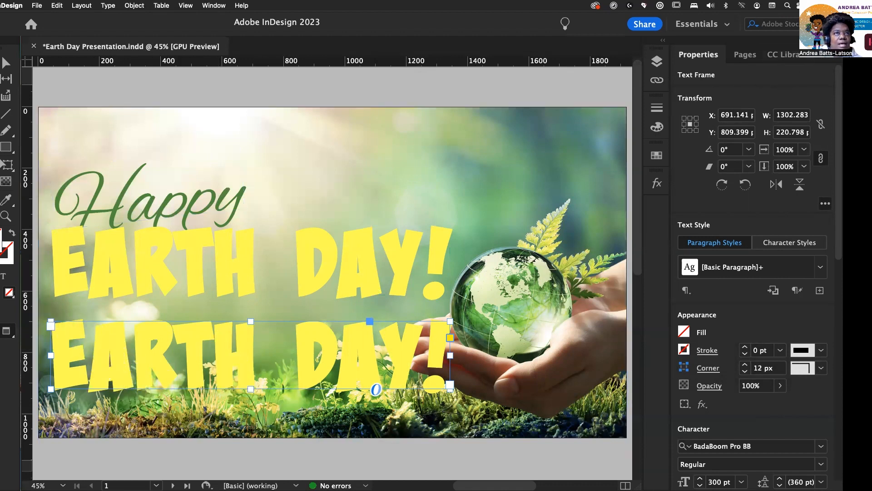
{"action": "left_click", "coordinate": [657, 62]}
{"action": "left_click", "coordinate": [656, 63]}
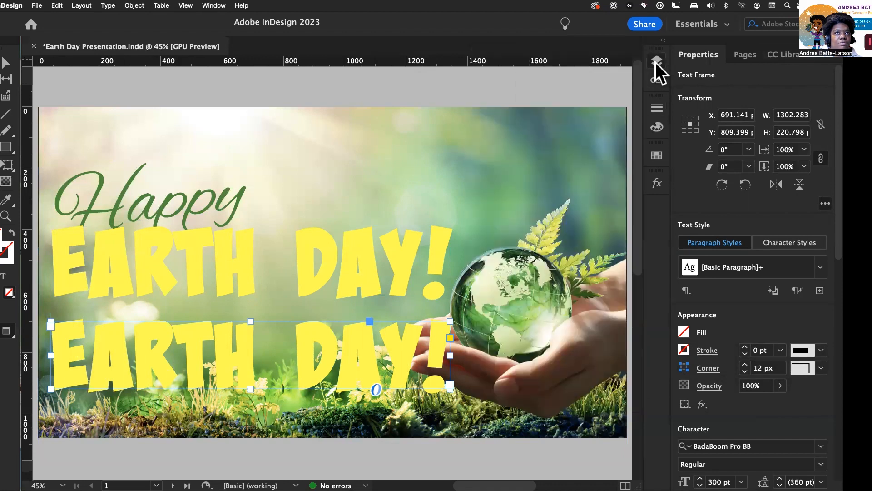
Step: Try filling the copied frame with RGB Red, then remove the frame fill
{"action": "left_click", "coordinate": [656, 155]}
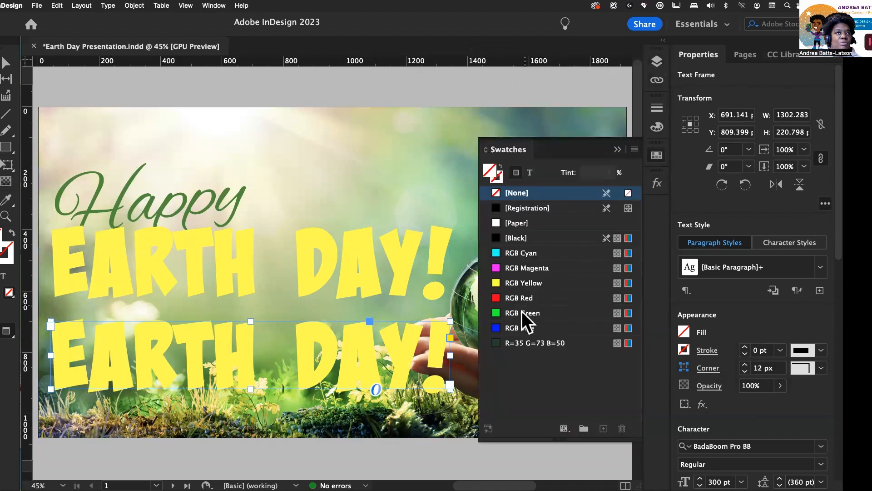
{"action": "left_click", "coordinate": [497, 297]}
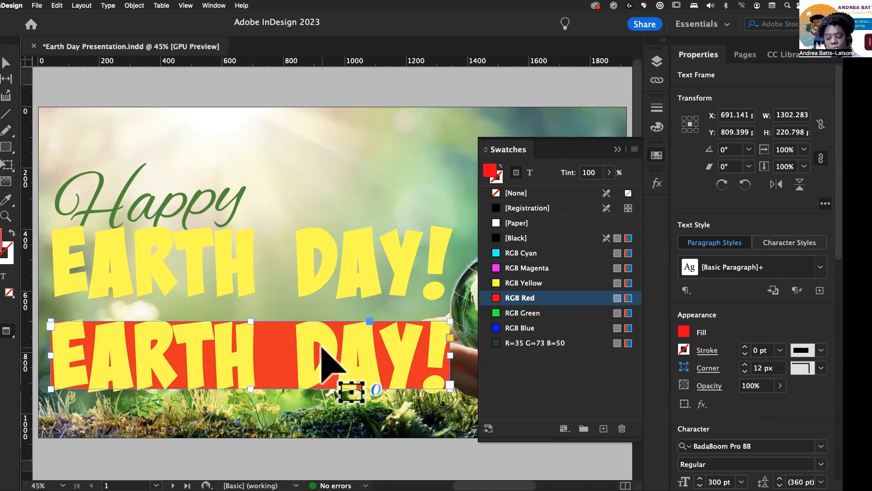
{"action": "key", "text": "slash"}
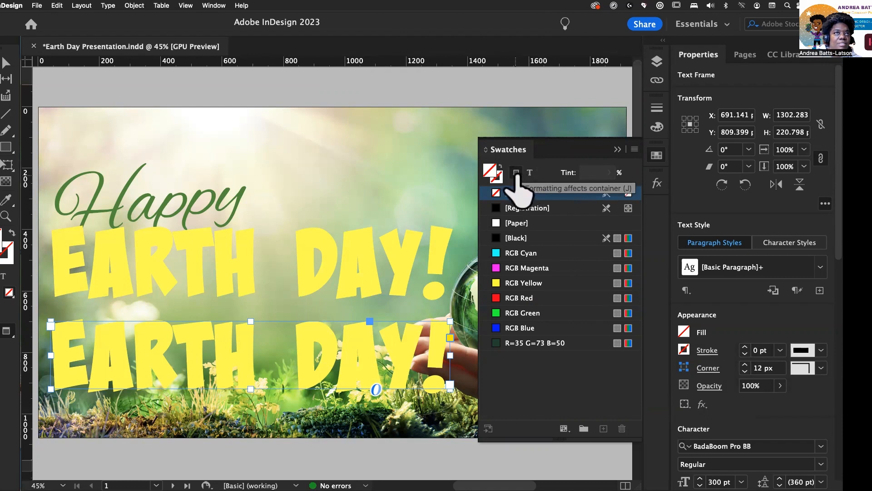
Step: Set the copied text's fill and stroke colours to RGB Blue
{"action": "left_click", "coordinate": [530, 174]}
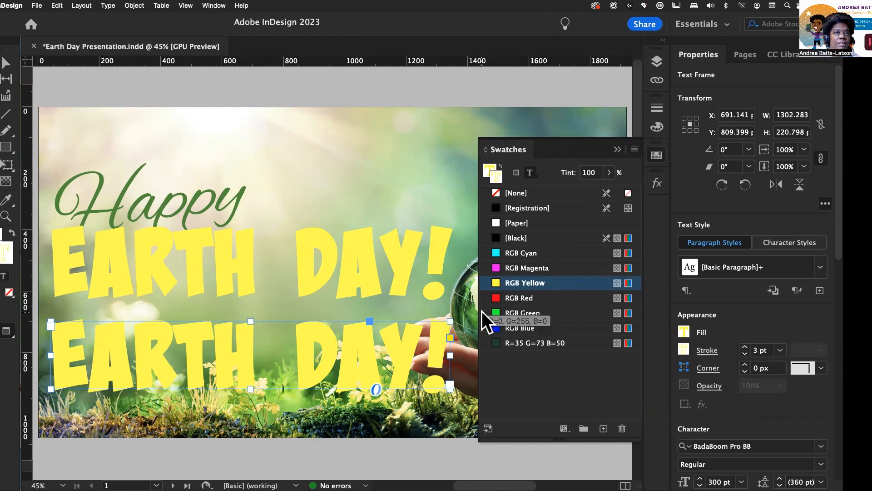
{"action": "left_click", "coordinate": [499, 328]}
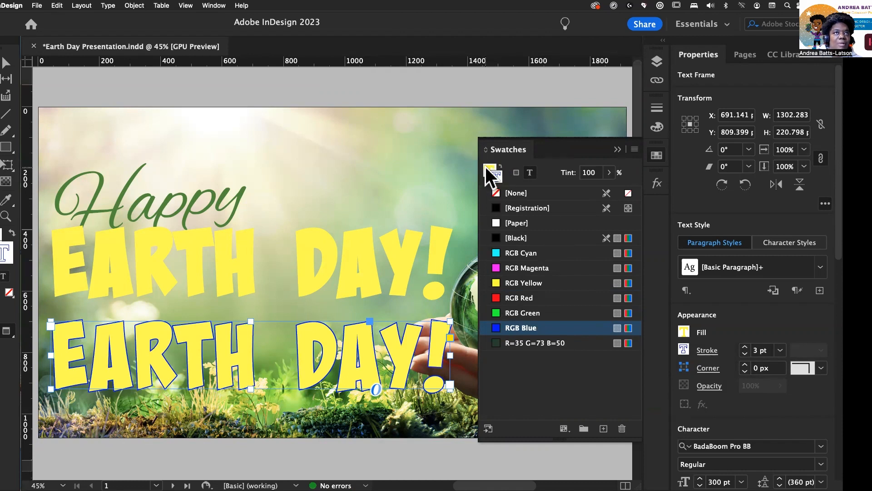
{"action": "left_click", "coordinate": [523, 282]}
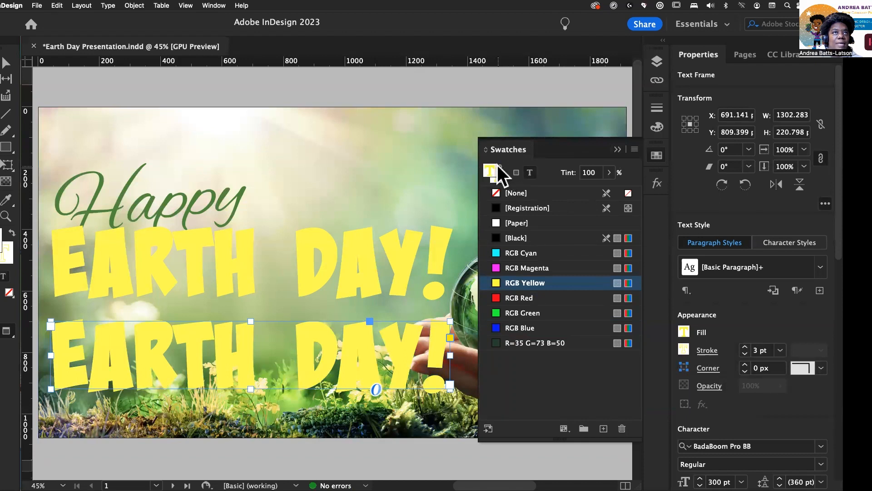
{"action": "left_click", "coordinate": [487, 171]}
{"action": "left_click", "coordinate": [501, 327]}
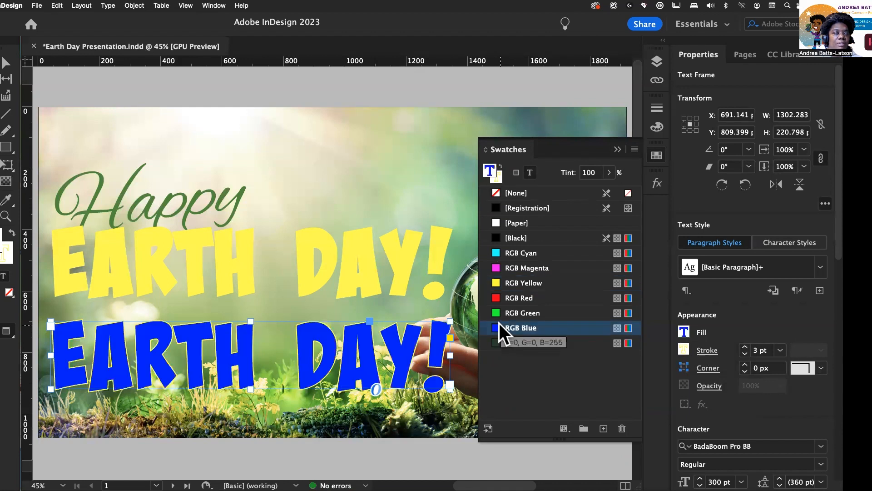
{"action": "left_click", "coordinate": [497, 179]}
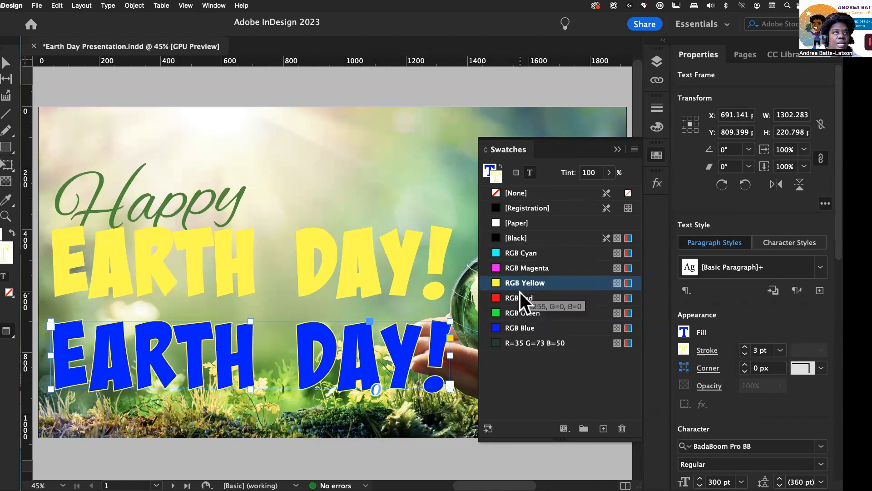
{"action": "left_click", "coordinate": [506, 329]}
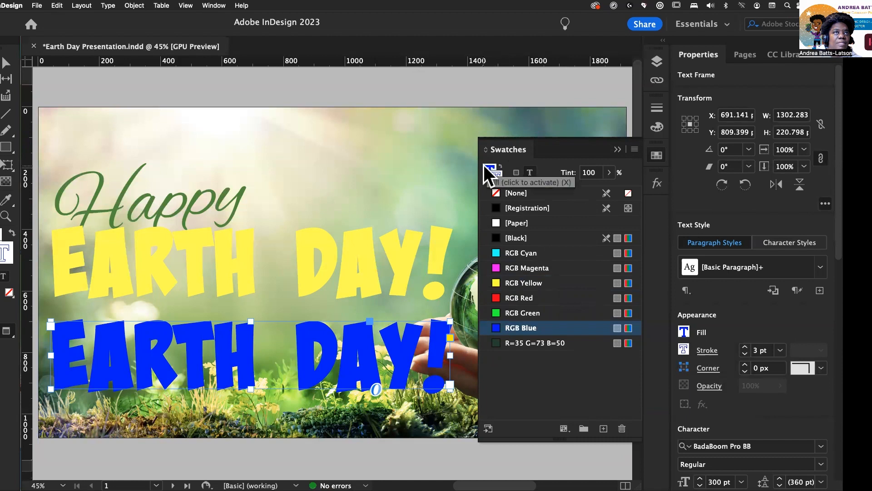
{"action": "left_click", "coordinate": [488, 168]}
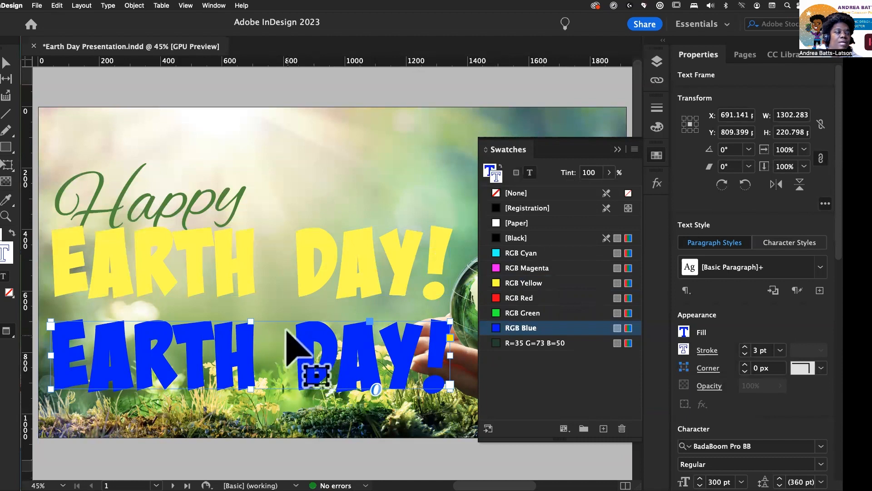
{"action": "left_click", "coordinate": [617, 148]}
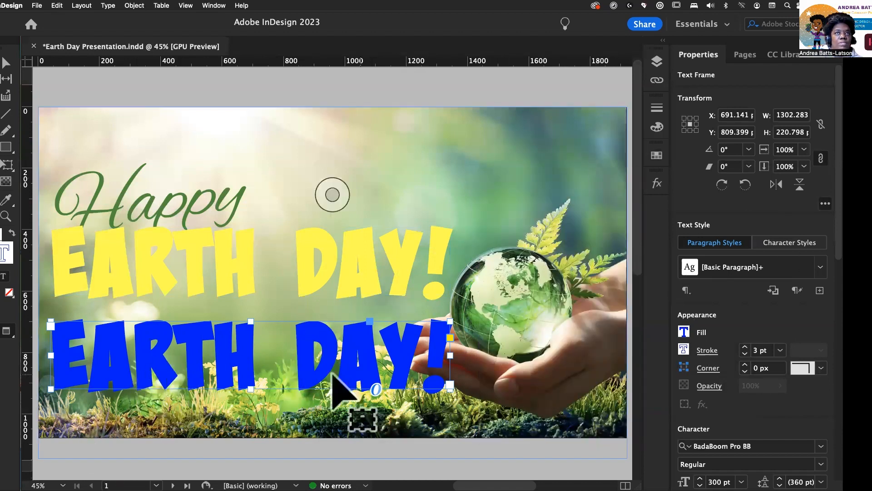
Step: Increase the copied text's stroke weight to 7 pt
{"action": "left_click", "coordinate": [745, 346]}
{"action": "left_click", "coordinate": [744, 346]}
{"action": "left_click", "coordinate": [744, 346]}
{"action": "left_click", "coordinate": [745, 346]}
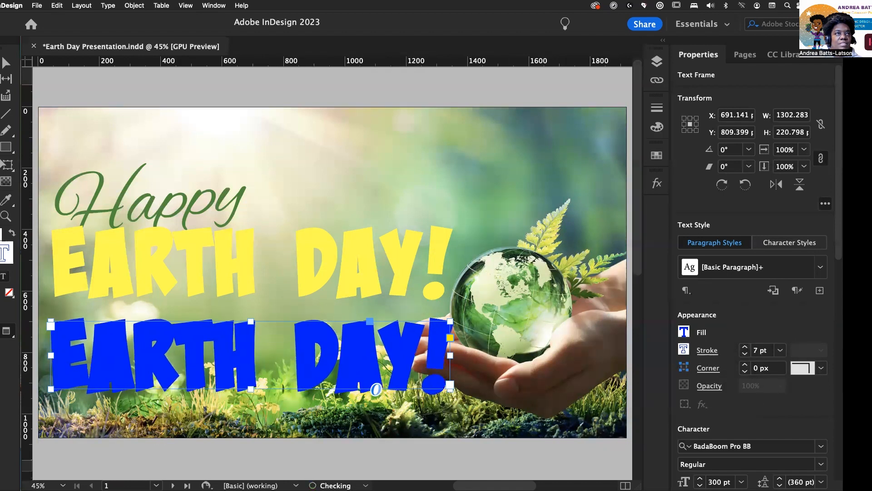
Step: Move the blue copy back up over the original EARTH DAY! title and nudge it upward slightly
{"action": "left_click_drag", "start_coordinate": [109, 364], "coordinate": [106, 274]}
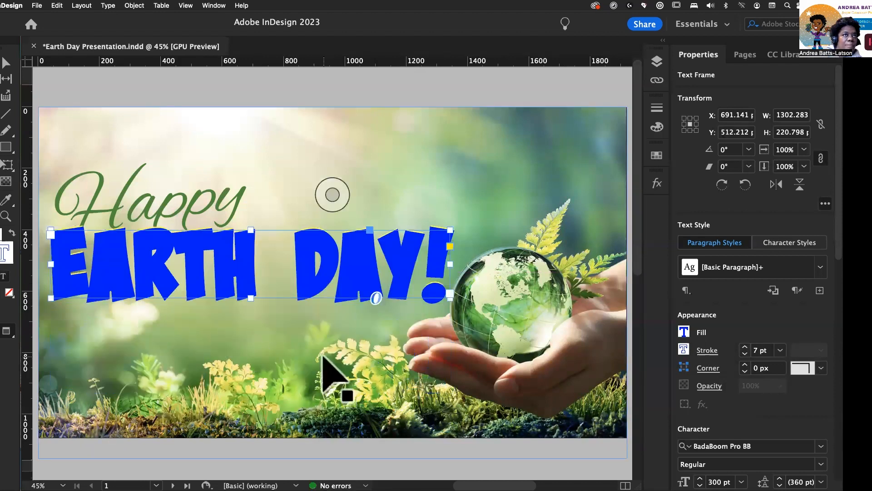
{"action": "key", "text": "Up"}
{"action": "key", "text": "Up"}
{"action": "key", "text": "Up"}
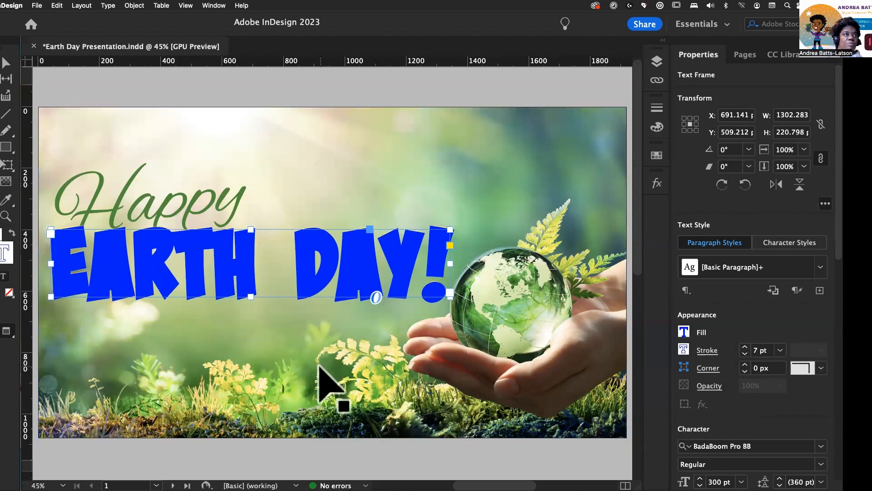
{"action": "right_click", "coordinate": [200, 263]}
{"action": "key", "text": "Escape"}
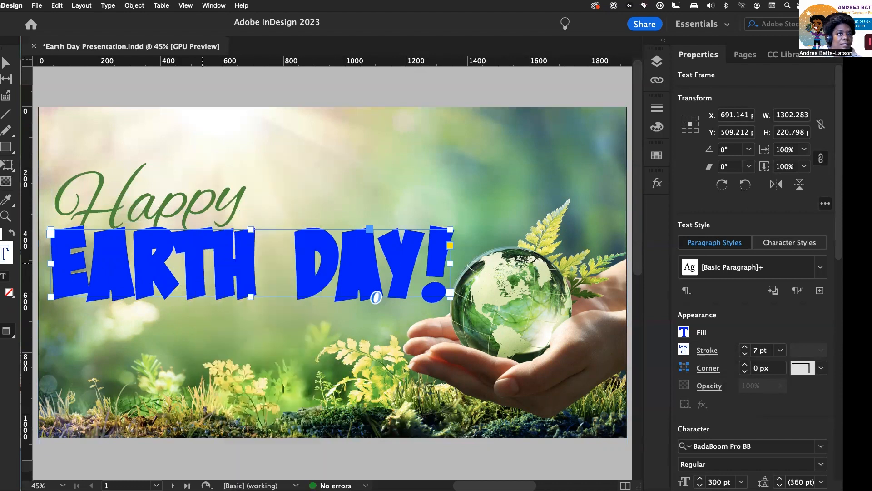
Step: Send the blue EARTH DAY! copy backward so it sits behind the yellow title
{"action": "right_click", "coordinate": [200, 262]}
{"action": "mouse_move", "coordinate": [220, 284]}
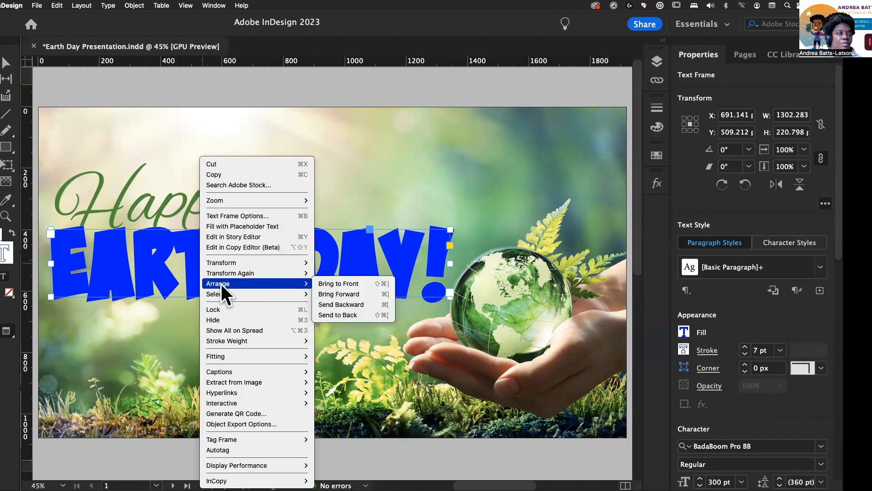
{"action": "left_click", "coordinate": [339, 303]}
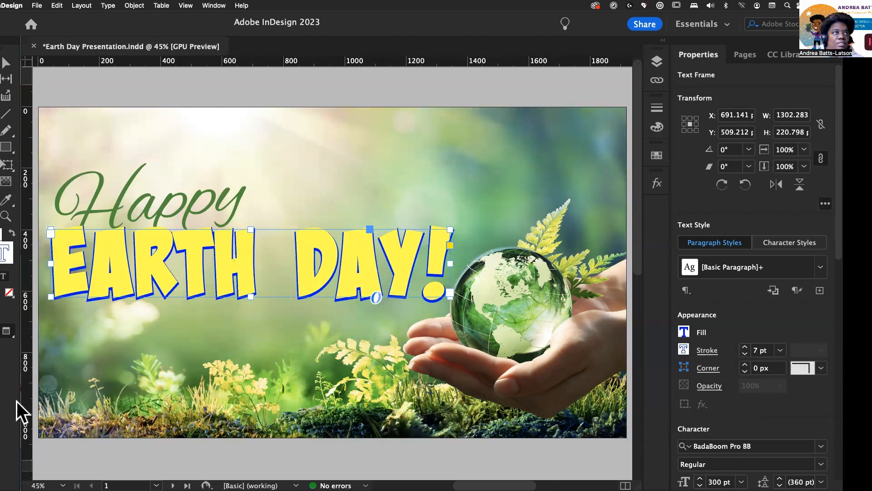
Step: Nudge the blue copy down and to the right so it shows as an offset shadow behind the title
{"action": "key", "text": "Down"}
{"action": "key", "text": "Down"}
{"action": "key", "text": "Down"}
{"action": "key", "text": "Down"}
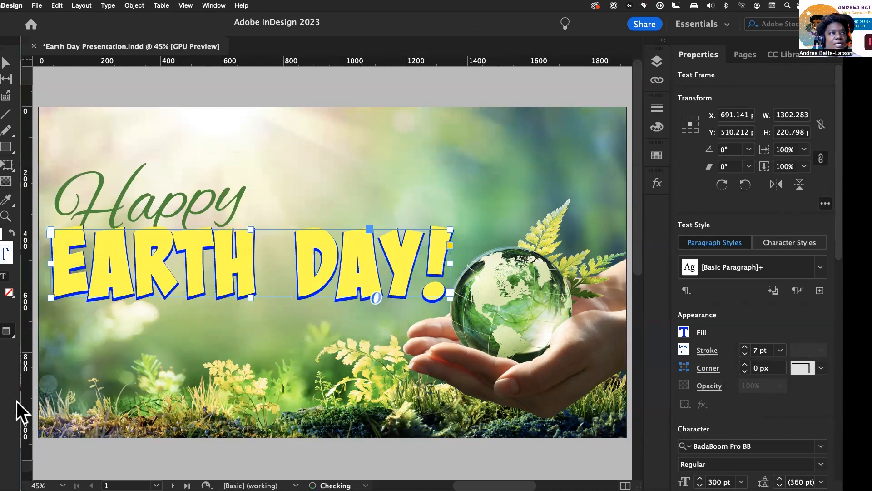
{"action": "key", "text": "Right"}
{"action": "key", "text": "Right"}
{"action": "key", "text": "Right"}
{"action": "key", "text": "Right"}
{"action": "key", "text": "Right"}
{"action": "key", "text": "Right"}
{"action": "key", "text": "Right"}
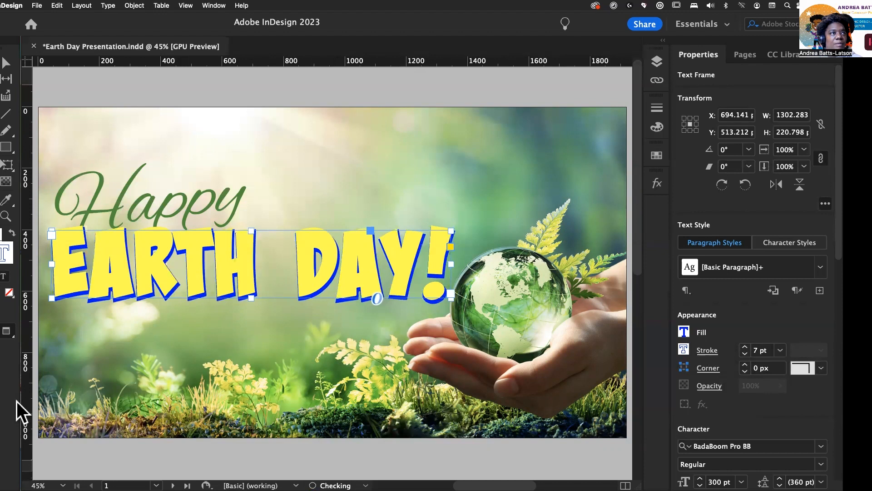
{"action": "key", "text": "Right"}
{"action": "key", "text": "Right"}
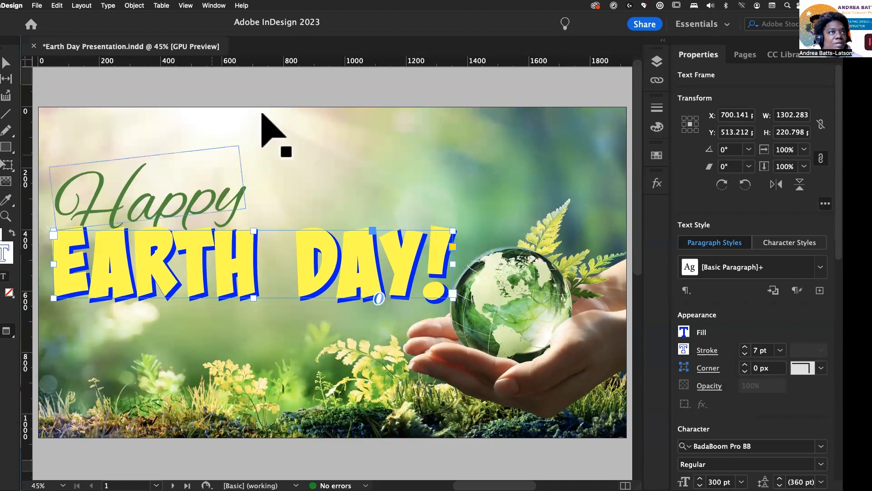
Step: Hide the blue Earth Day! copy's layer and show the locked original Earth Day! title layer
{"action": "left_click", "coordinate": [195, 331]}
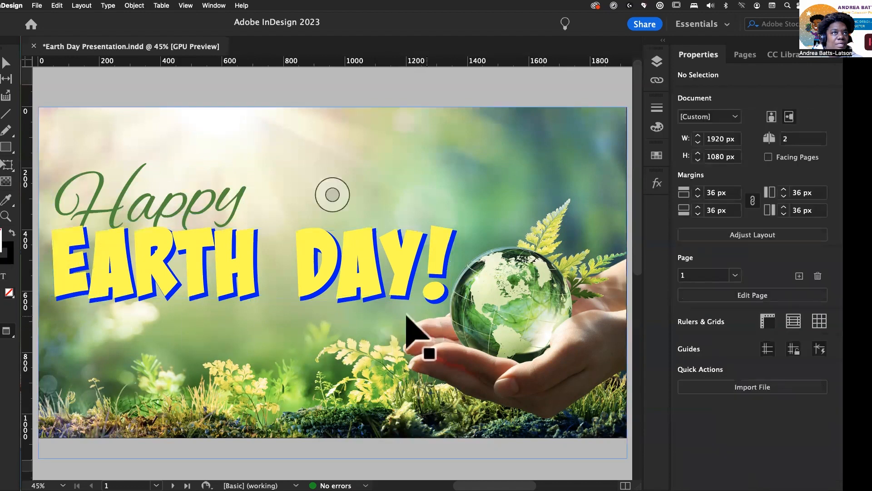
{"action": "left_click", "coordinate": [353, 301]}
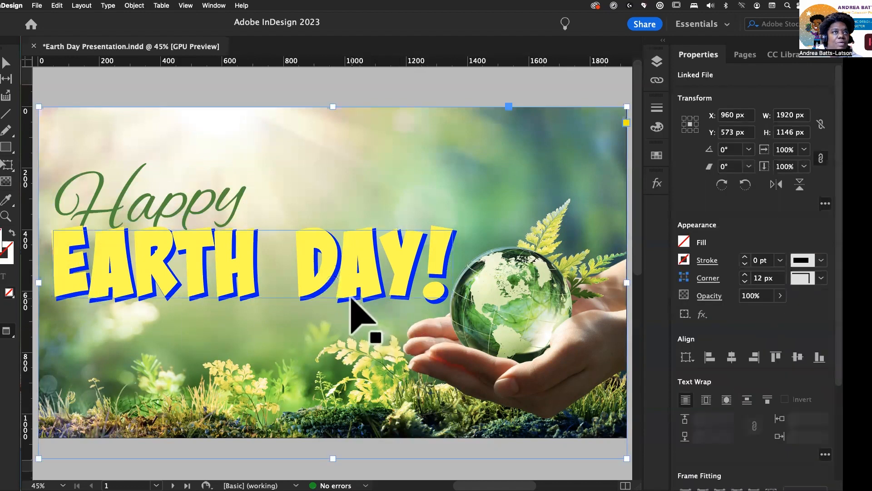
{"action": "left_click", "coordinate": [360, 263]}
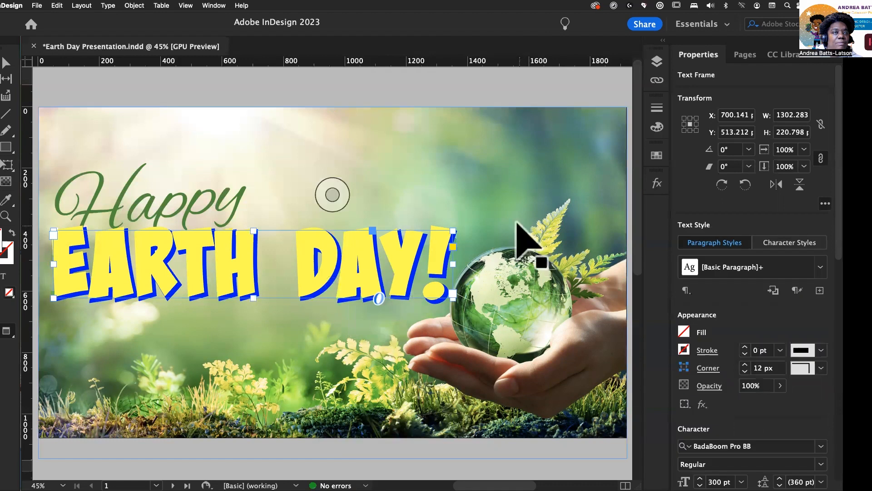
{"action": "left_click", "coordinate": [654, 60]}
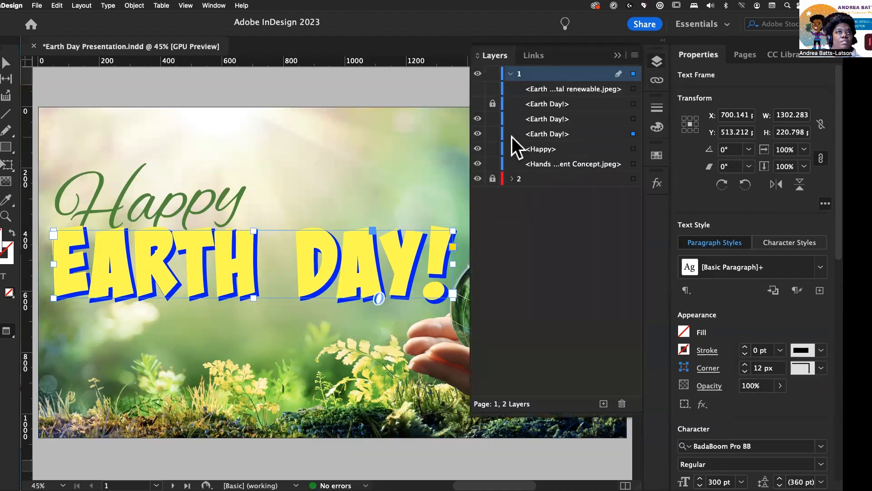
{"action": "left_click", "coordinate": [477, 134]}
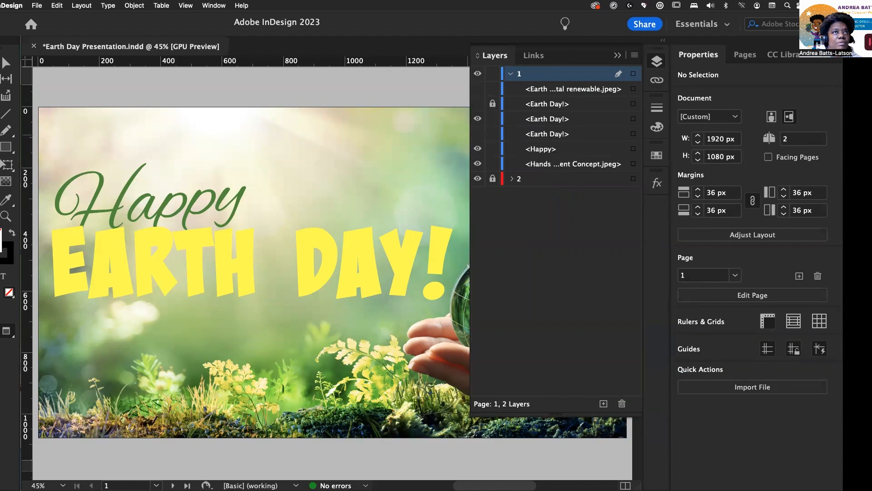
{"action": "left_click", "coordinate": [478, 133]}
{"action": "left_click", "coordinate": [478, 133]}
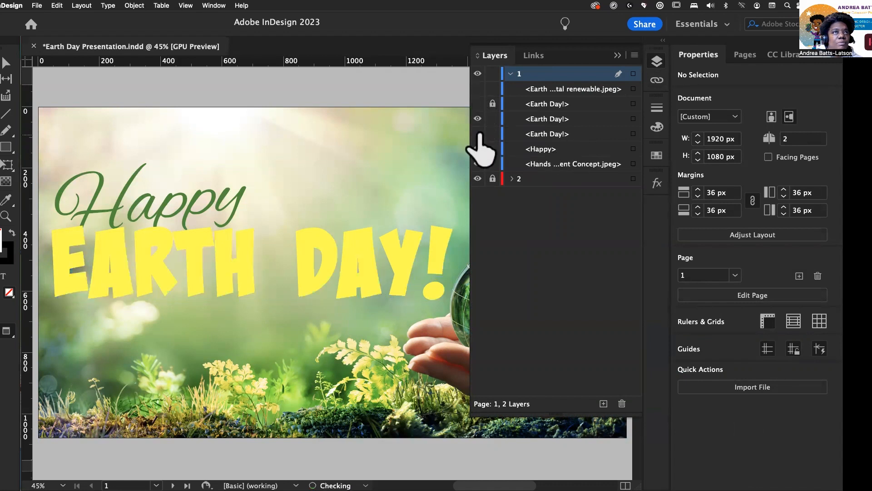
{"action": "left_click", "coordinate": [478, 104]}
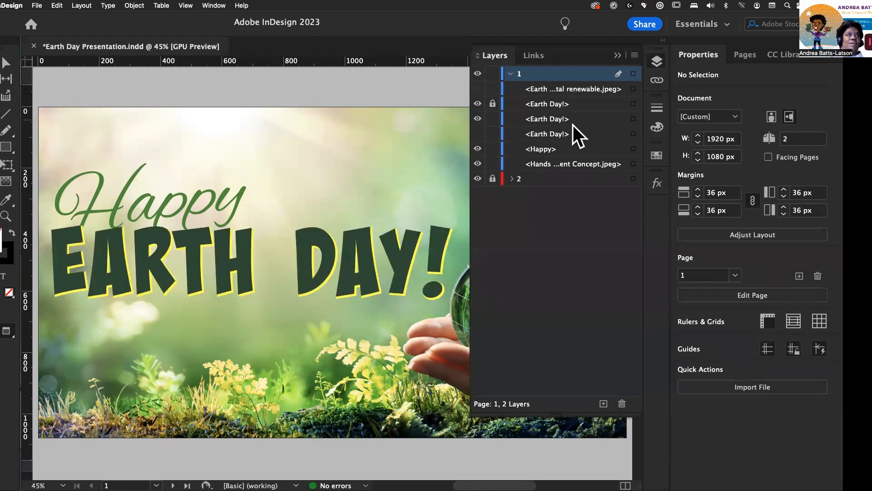
Step: Toggle between normal and preview screen modes to inspect the slide
{"action": "left_click", "coordinate": [332, 194]}
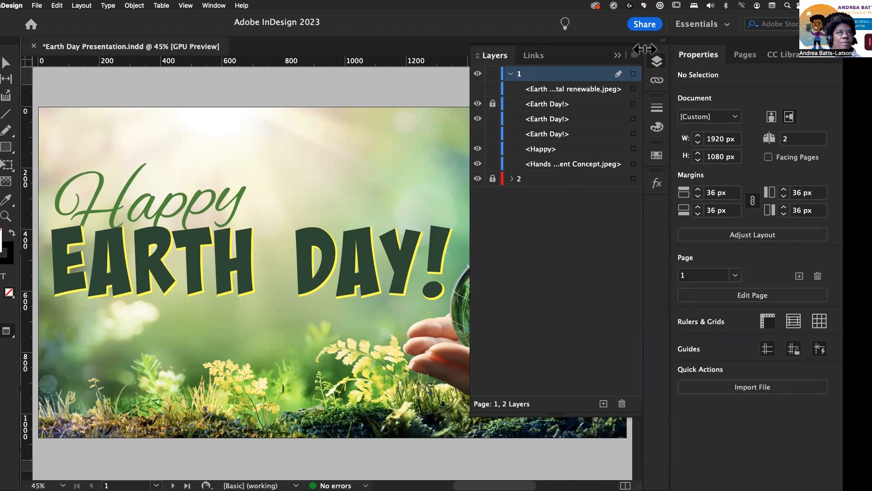
{"action": "left_click", "coordinate": [617, 56]}
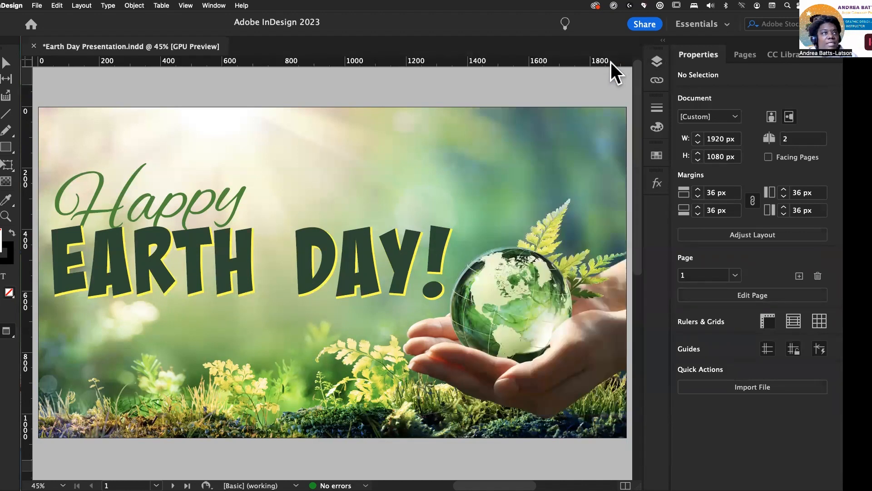
{"action": "key", "text": "w"}
{"action": "key", "text": "w"}
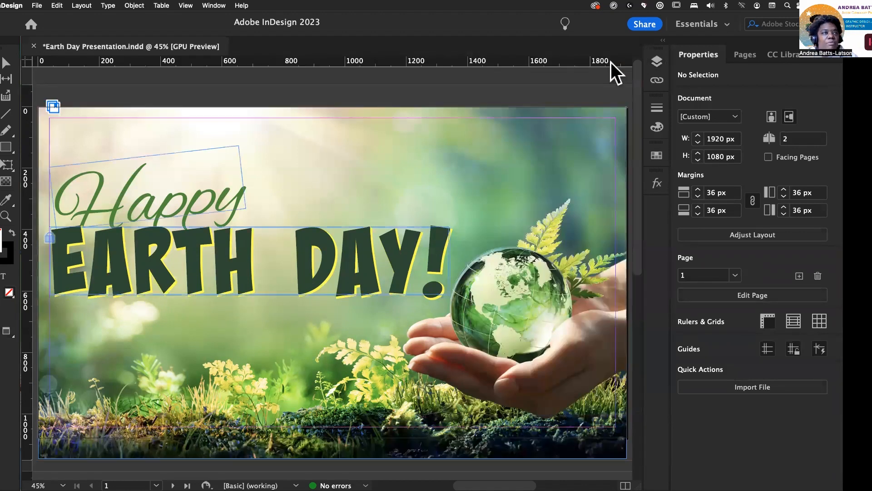
{"action": "key", "text": "w"}
{"action": "key", "text": "w"}
{"action": "key", "text": "w"}
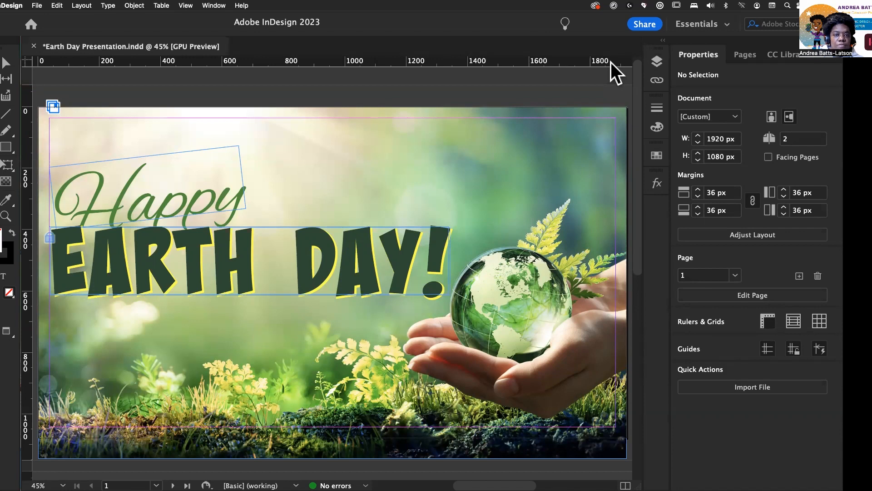
{"action": "key", "text": "w"}
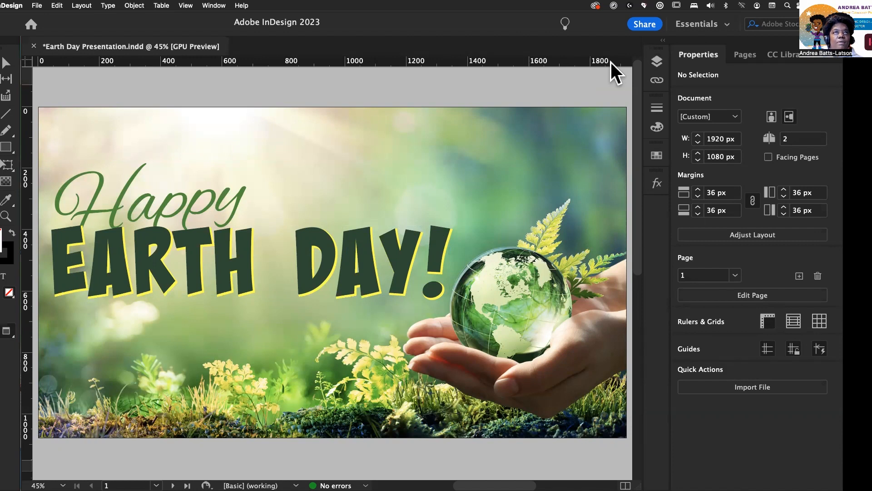
Step: Show the hidden forest renewable image layer on the slide
{"action": "left_click", "coordinate": [658, 62]}
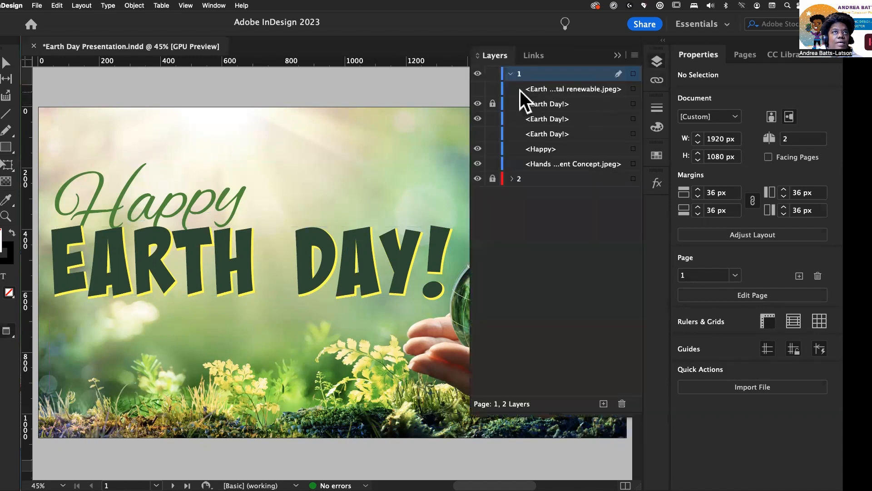
{"action": "left_click", "coordinate": [477, 89]}
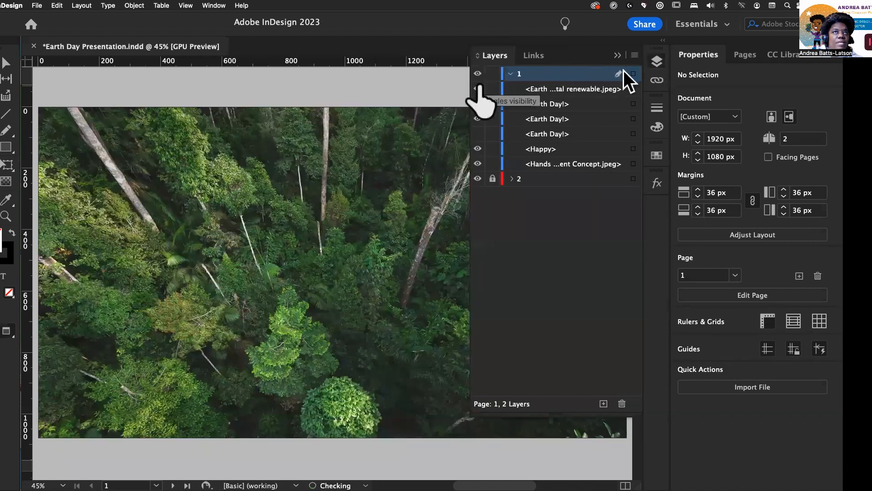
{"action": "left_click", "coordinate": [616, 55]}
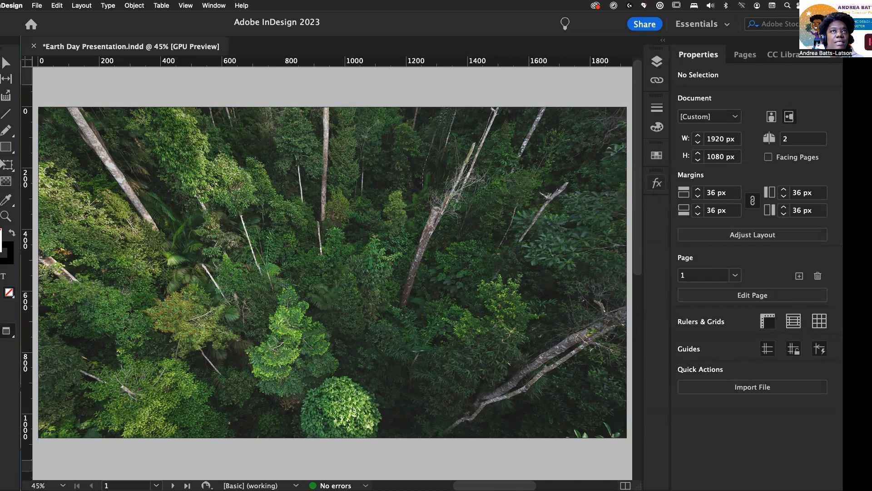
Step: Open the forest image's Transparency effects and set its blend mode to Multiply
{"action": "left_click", "coordinate": [545, 151]}
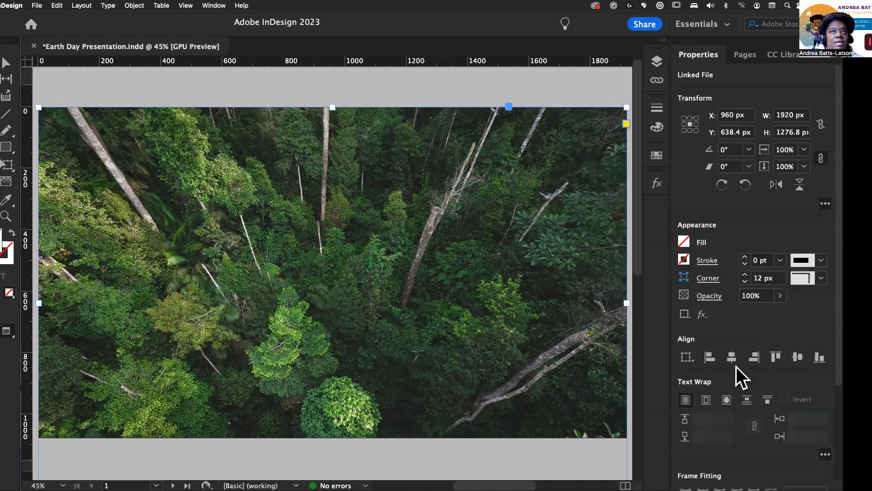
{"action": "left_click", "coordinate": [702, 313]}
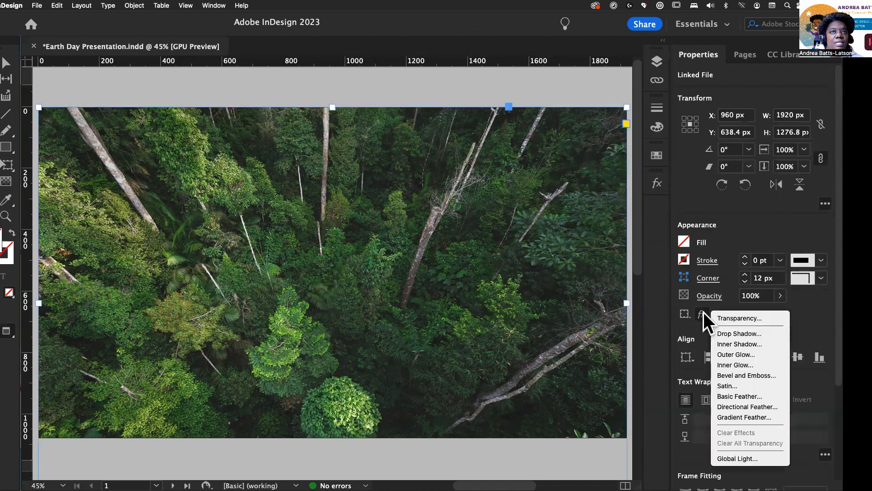
{"action": "left_click", "coordinate": [735, 318]}
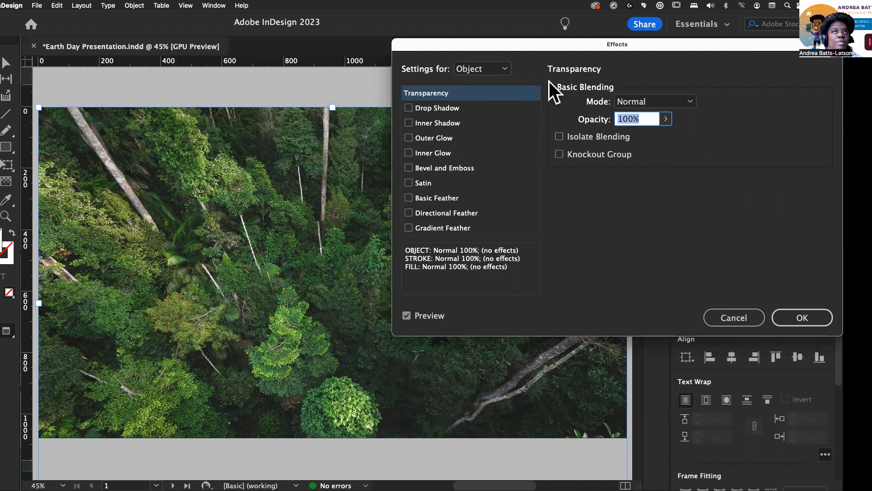
{"action": "left_click", "coordinate": [662, 100]}
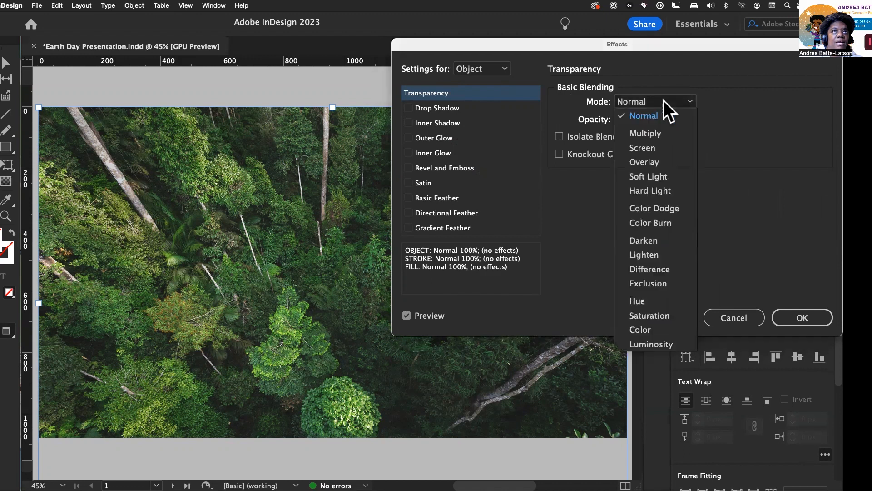
{"action": "left_click", "coordinate": [656, 134]}
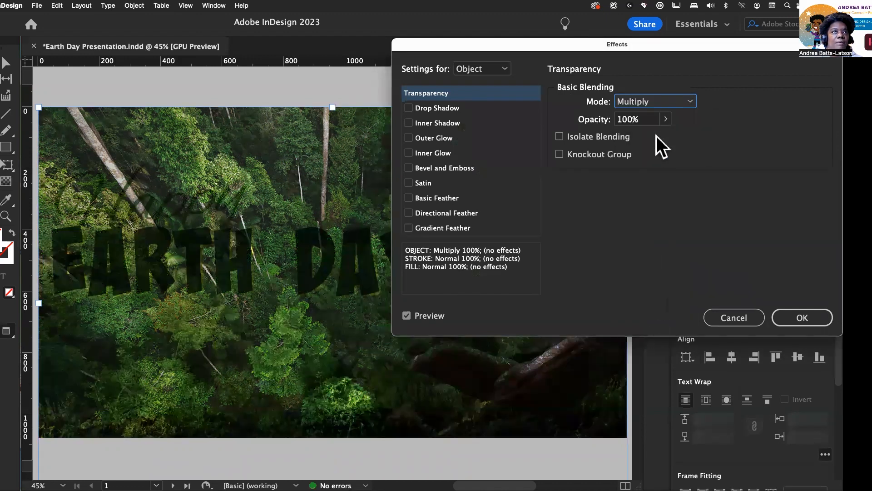
{"action": "left_click_drag", "start_coordinate": [503, 44], "coordinate": [553, 55]}
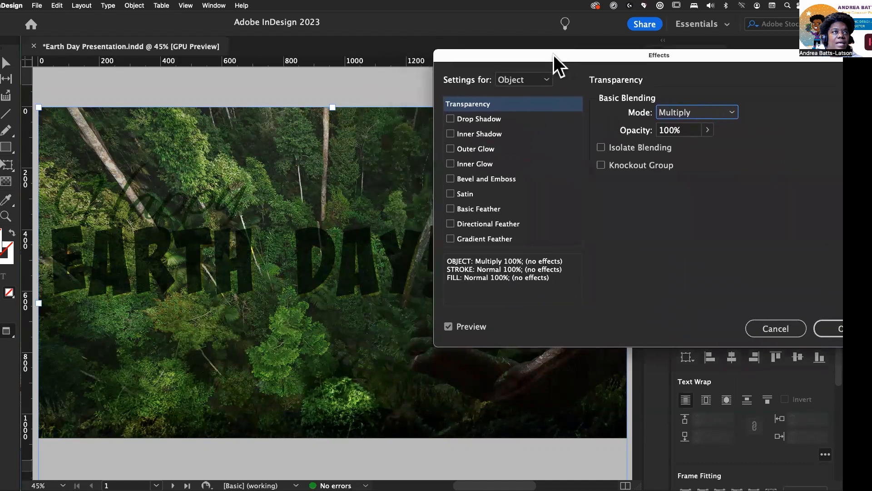
Step: Try the Screen and then Color Dodge blend modes on the forest image
{"action": "left_click", "coordinate": [683, 113]}
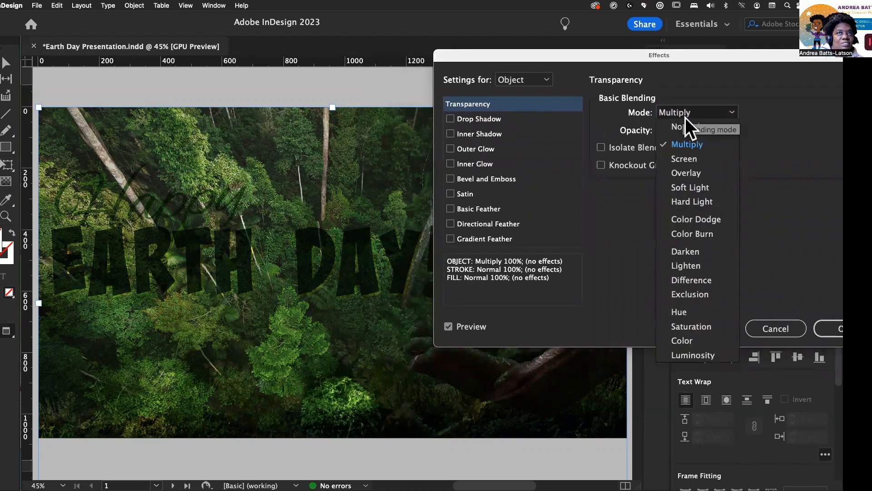
{"action": "left_click", "coordinate": [692, 157]}
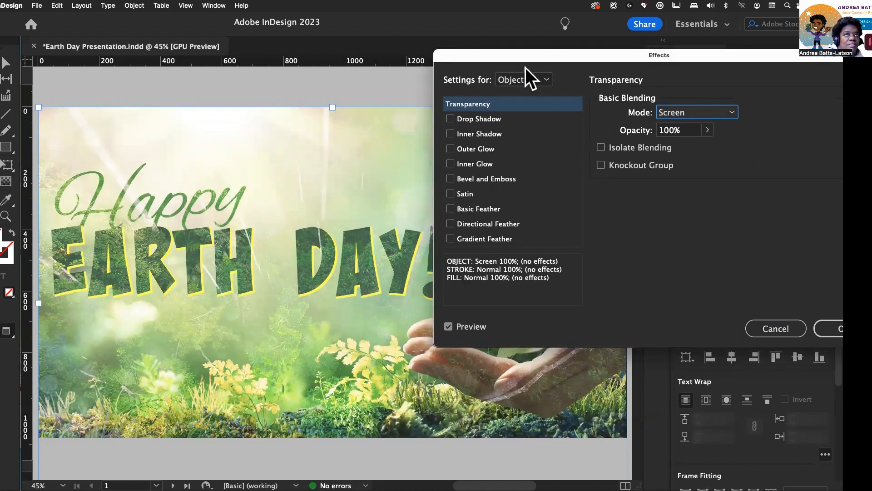
{"action": "left_click_drag", "start_coordinate": [517, 55], "coordinate": [469, 53]}
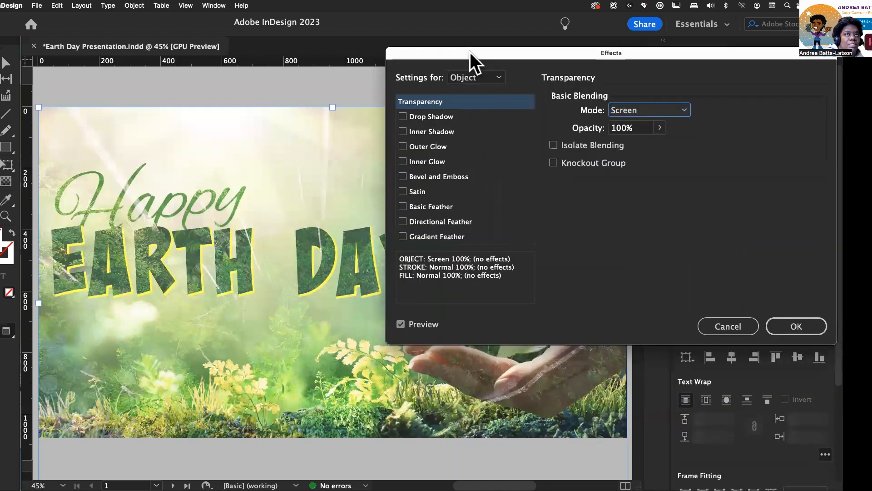
{"action": "left_click", "coordinate": [646, 111]}
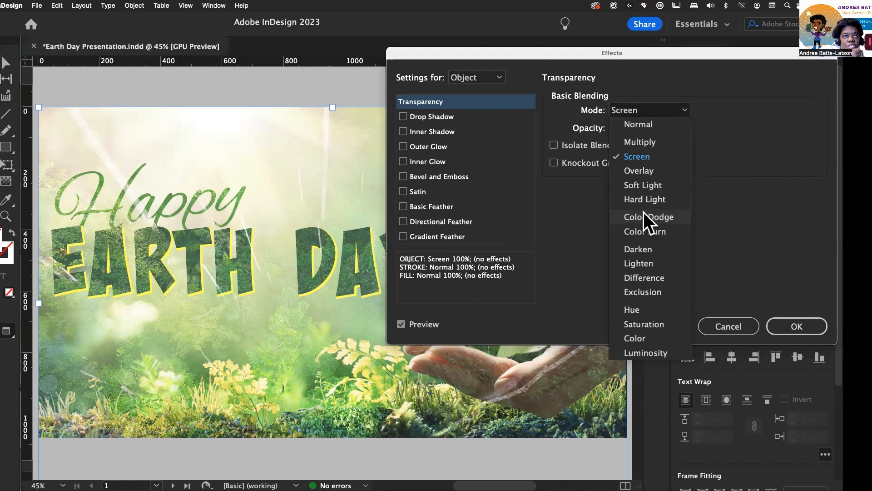
{"action": "left_click", "coordinate": [644, 212]}
Step: Try the Difference, Hue and Color blend modes on the forest image
{"action": "left_click", "coordinate": [650, 111]}
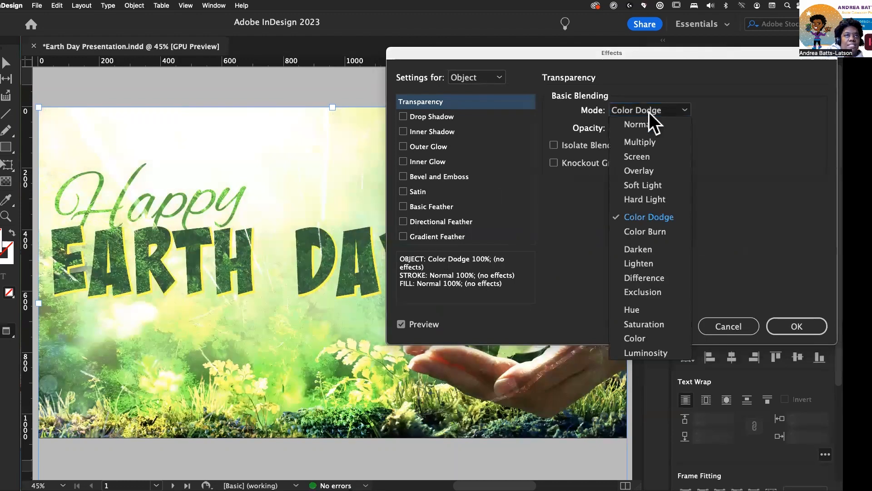
{"action": "left_click", "coordinate": [637, 278]}
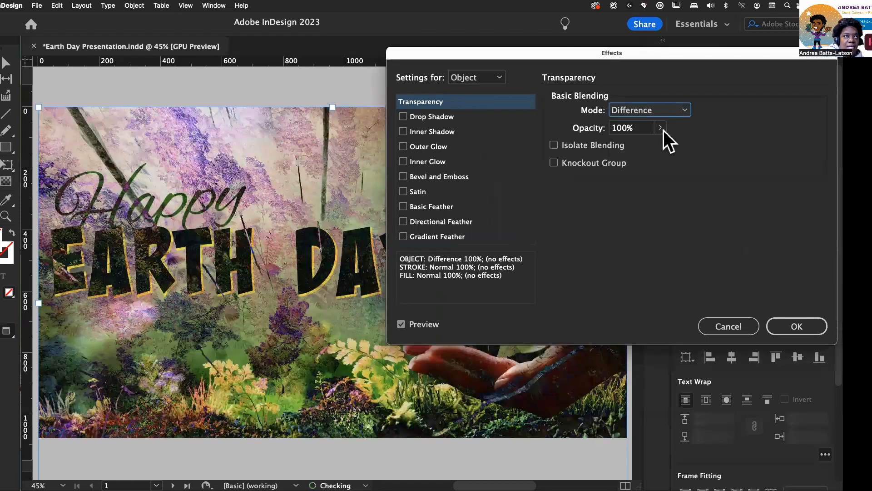
{"action": "left_click_drag", "start_coordinate": [514, 50], "coordinate": [544, 39]}
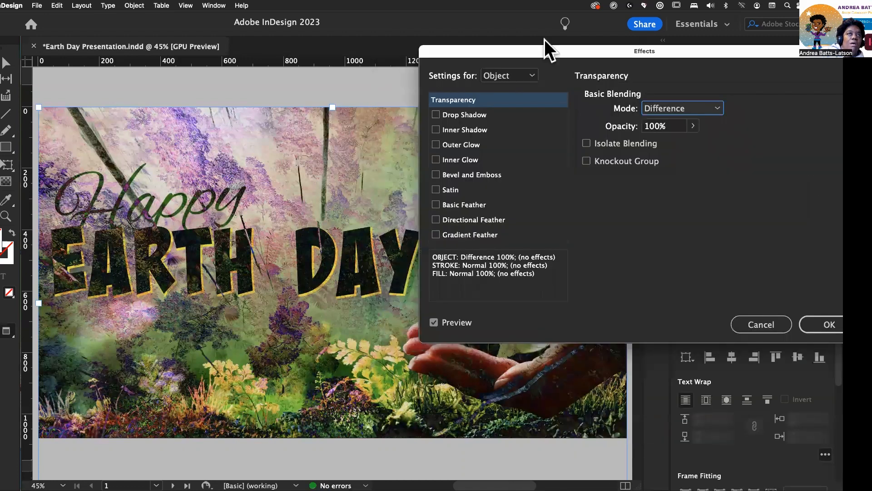
{"action": "left_click", "coordinate": [681, 97]}
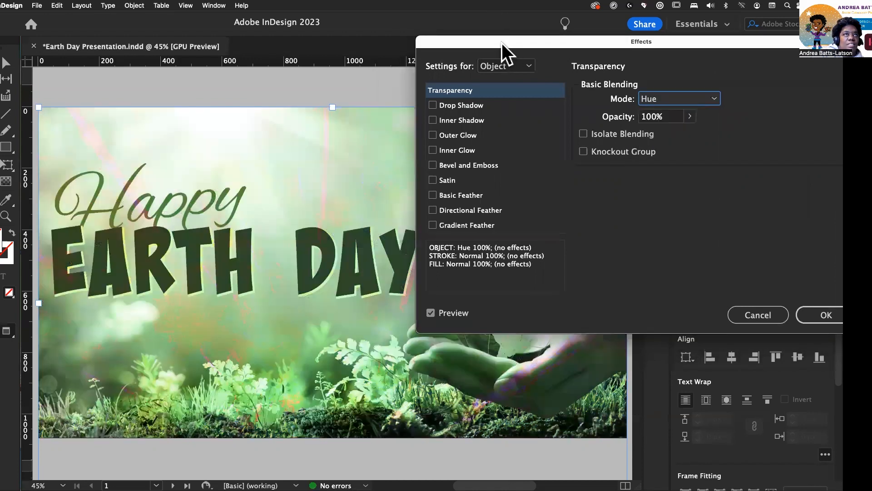
{"action": "left_click_drag", "start_coordinate": [501, 43], "coordinate": [392, 59]}
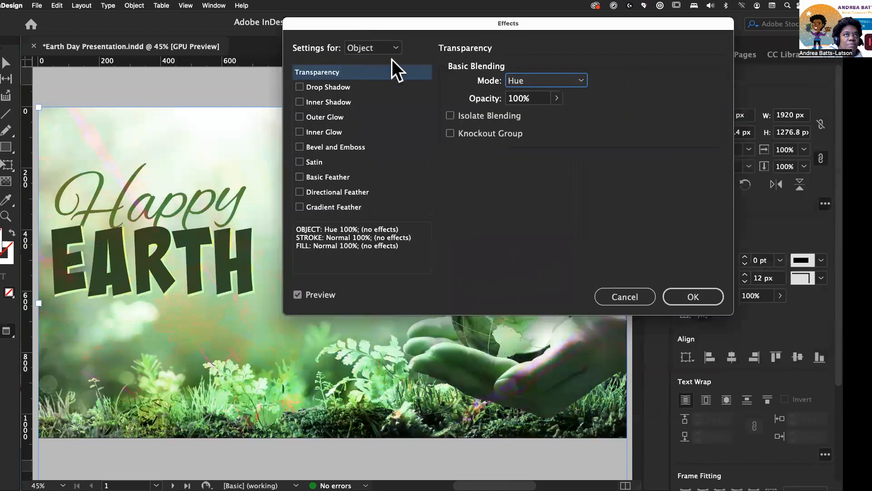
{"action": "left_click", "coordinate": [552, 117]}
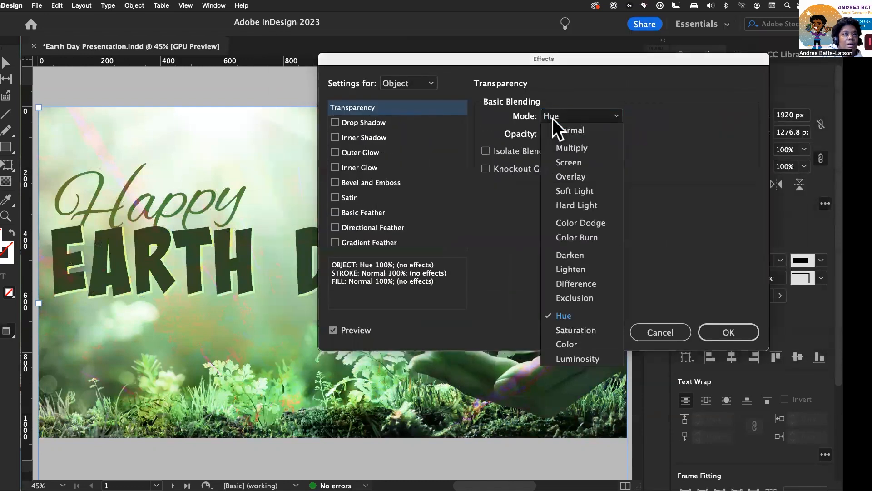
{"action": "left_click", "coordinate": [565, 344]}
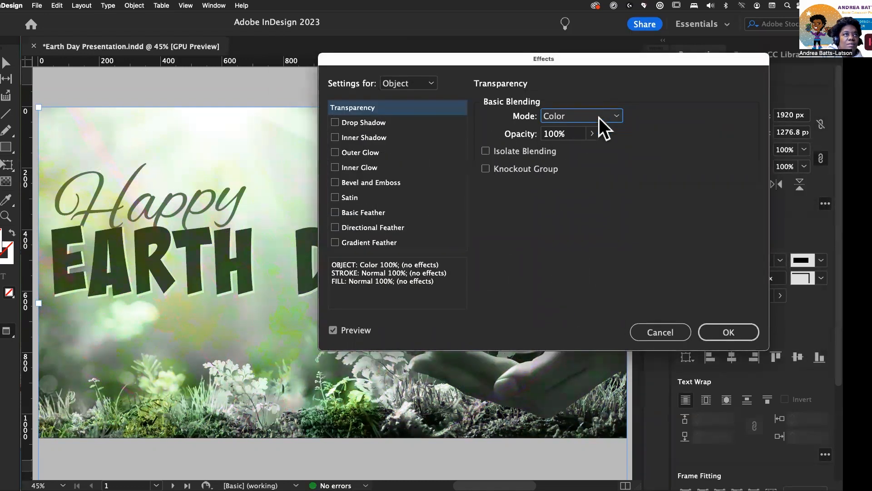
Step: Set the forest image's blend mode to Overlay and apply the effect
{"action": "left_click_drag", "start_coordinate": [470, 64], "coordinate": [526, 45]}
{"action": "left_click", "coordinate": [655, 105]}
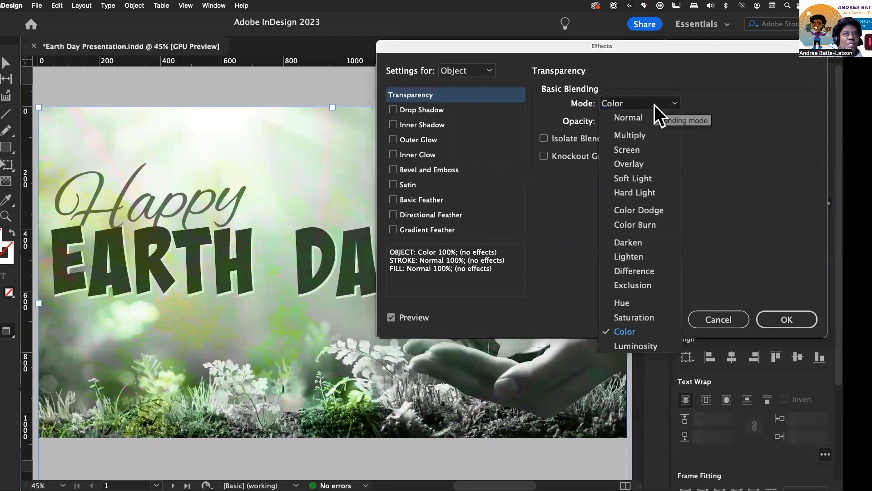
{"action": "left_click", "coordinate": [643, 163]}
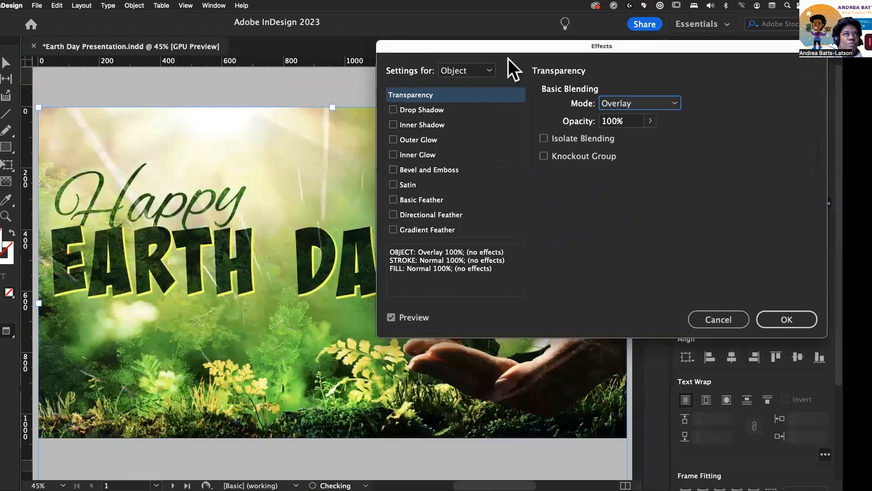
{"action": "left_click_drag", "start_coordinate": [498, 48], "coordinate": [822, 239]}
{"action": "left_click_drag", "start_coordinate": [552, 216], "coordinate": [406, 191]}
{"action": "left_click", "coordinate": [695, 464]}
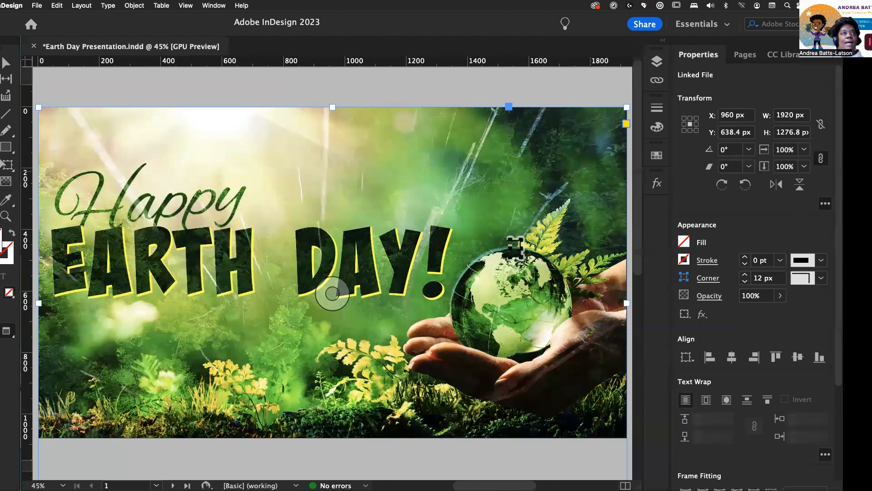
Step: Move the forest renewable image layer below the Happy text in layer 1's stacking order
{"action": "left_click", "coordinate": [654, 59]}
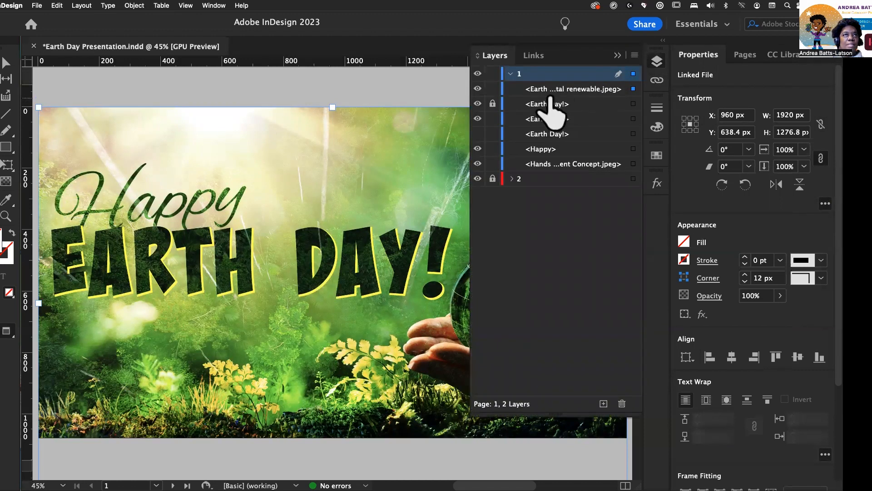
{"action": "left_click", "coordinate": [571, 89]}
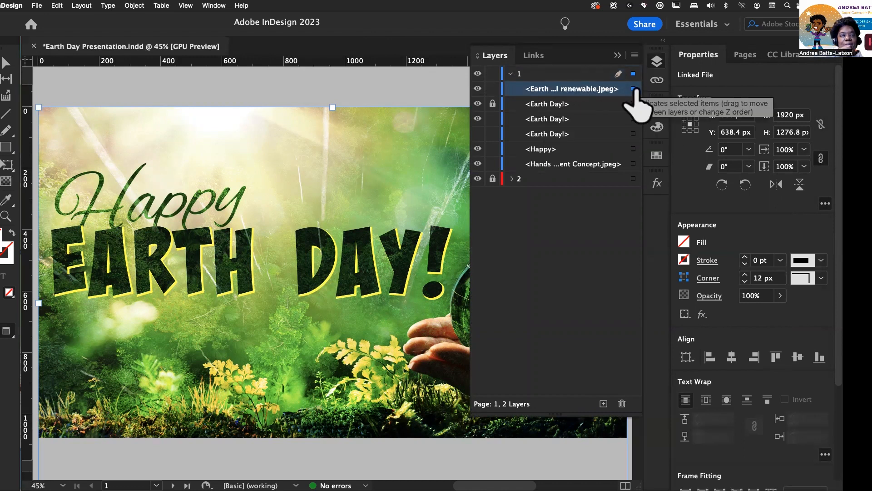
{"action": "left_click", "coordinate": [477, 89]}
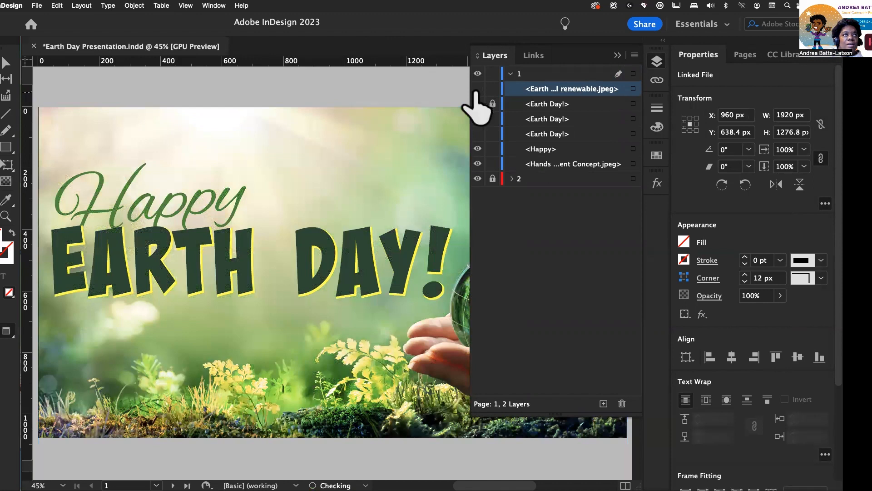
{"action": "left_click", "coordinate": [477, 89]}
{"action": "left_click_drag", "start_coordinate": [553, 93], "coordinate": [555, 154]}
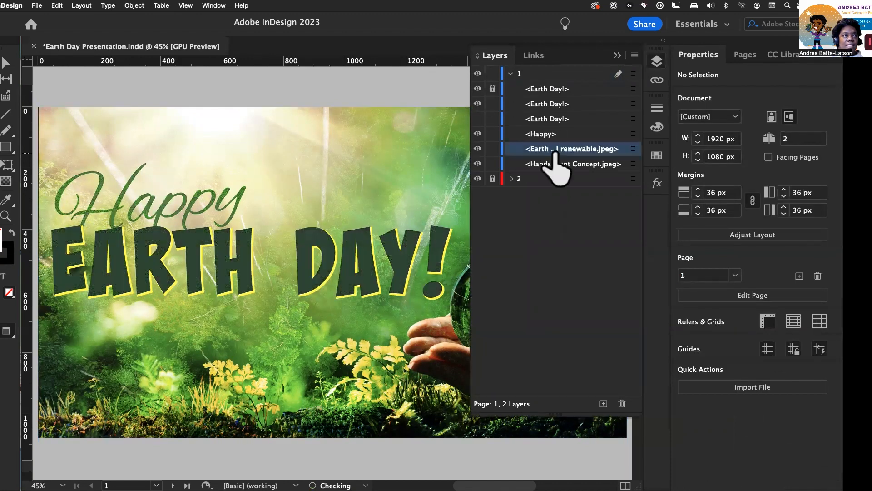
Step: Collapse layer 1 and lock both layers 1 and 2
{"action": "left_click", "coordinate": [617, 55]}
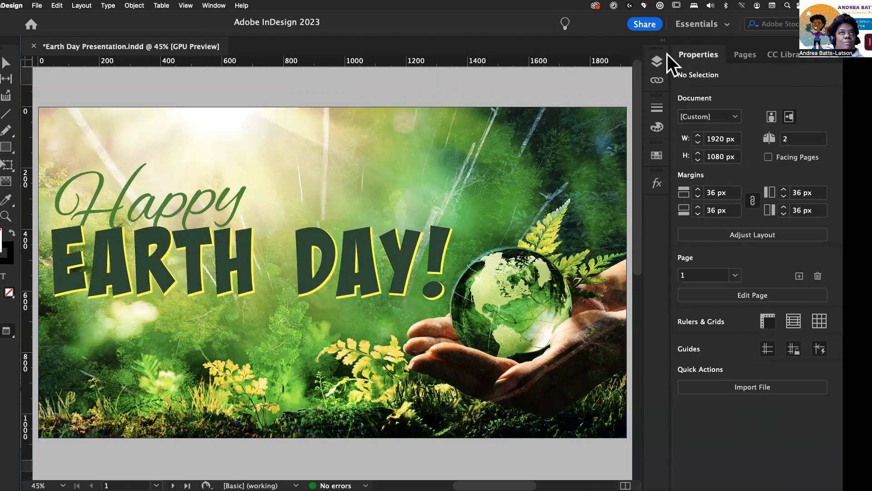
{"action": "left_click", "coordinate": [657, 61]}
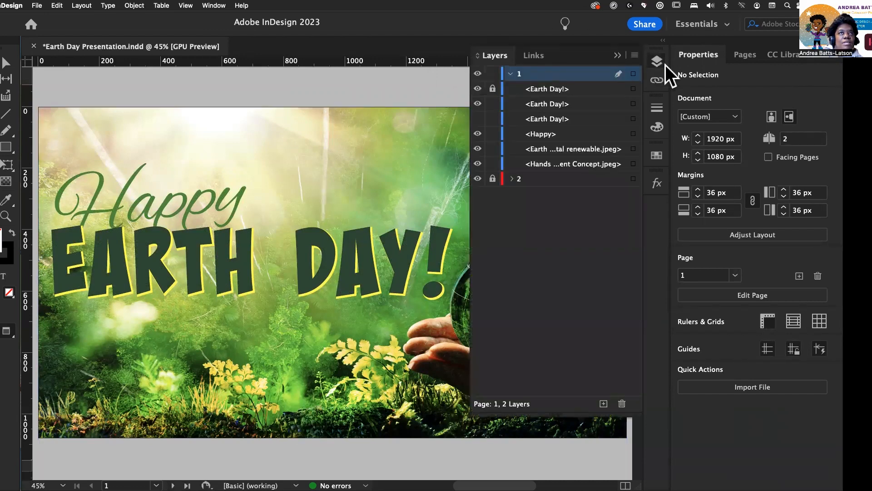
{"action": "left_click", "coordinate": [658, 60]}
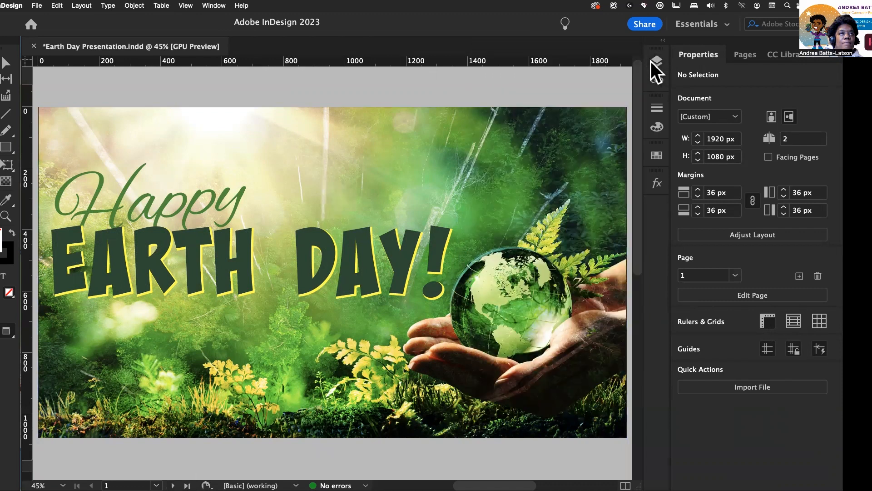
{"action": "left_click", "coordinate": [658, 60]}
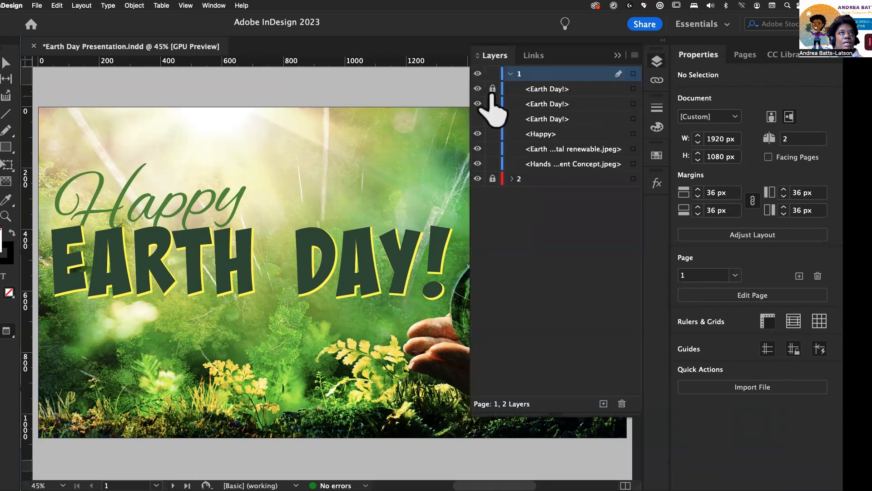
{"action": "left_click", "coordinate": [510, 73]}
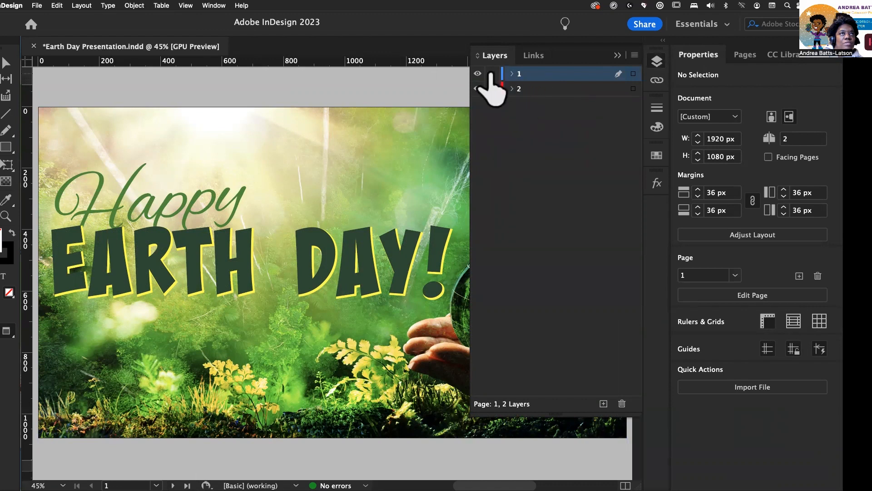
{"action": "left_click_drag", "start_coordinate": [491, 74], "coordinate": [493, 88]}
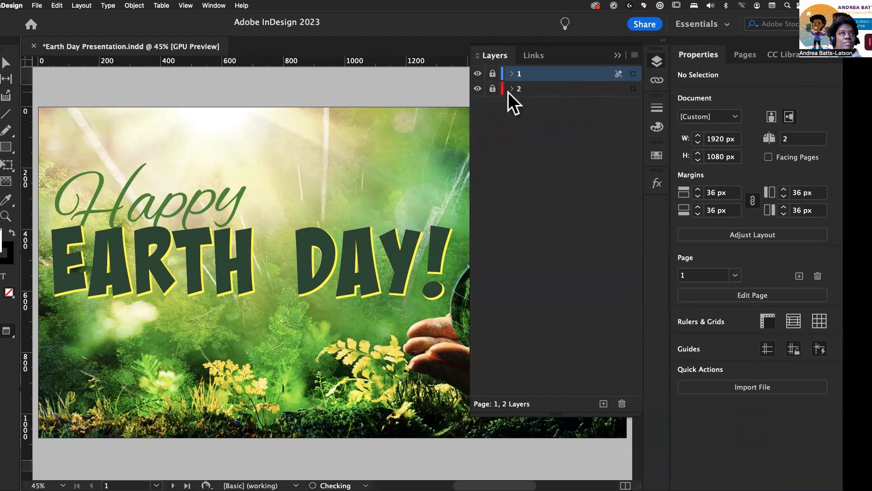
{"action": "left_click", "coordinate": [617, 54]}
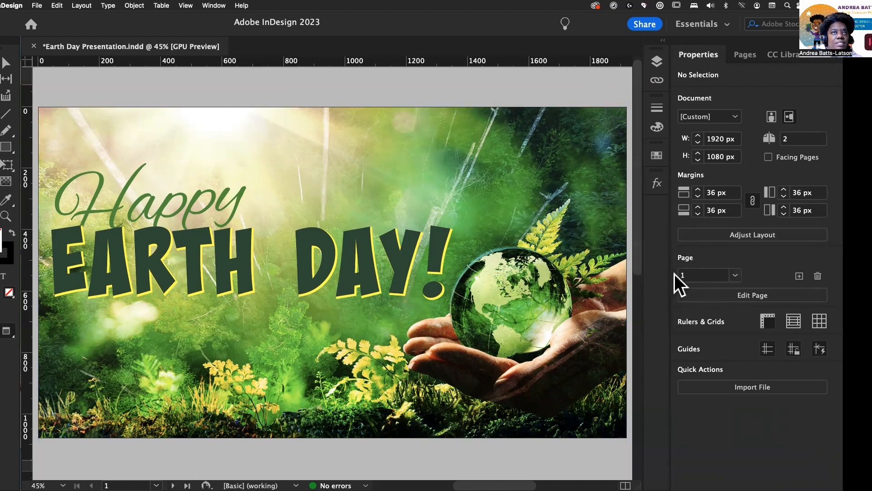
Step: Go to page 2 and unlock layer 2
{"action": "left_click", "coordinate": [739, 275]}
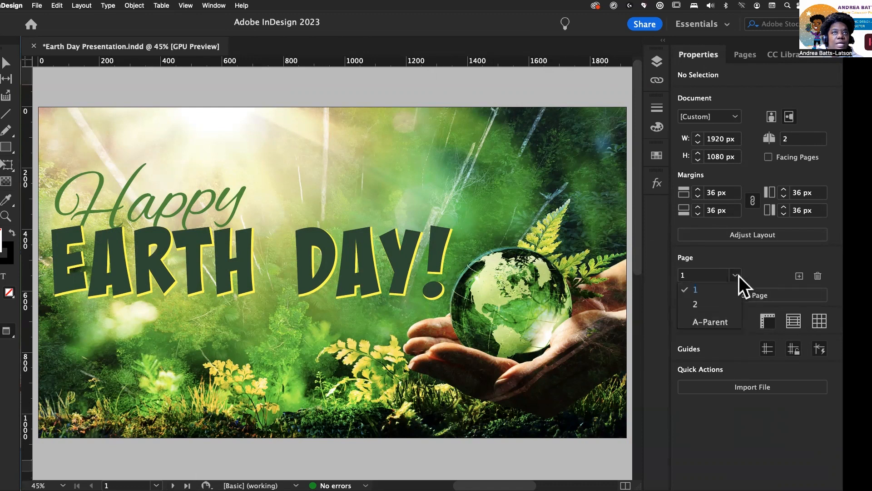
{"action": "left_click", "coordinate": [695, 304]}
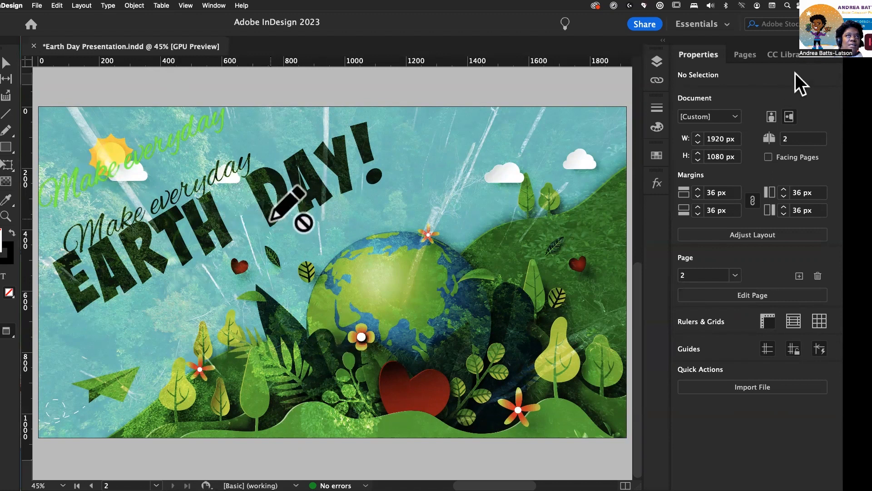
{"action": "left_click", "coordinate": [657, 63]}
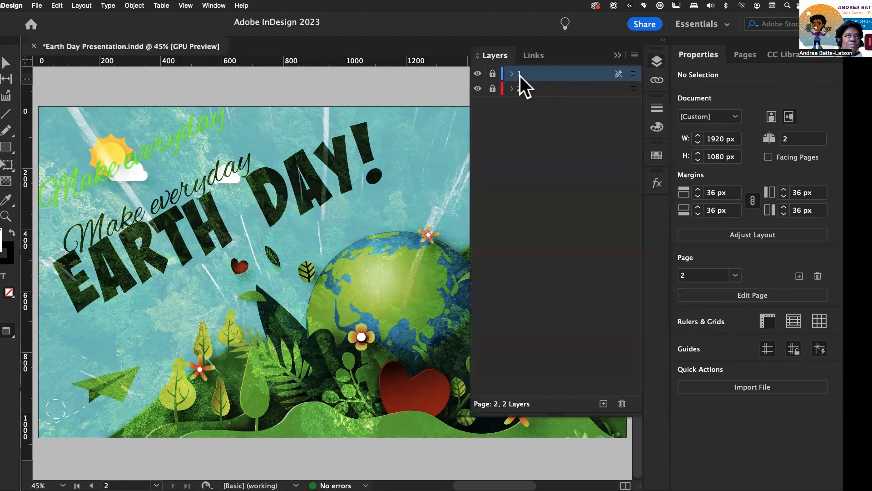
{"action": "left_click", "coordinate": [493, 88]}
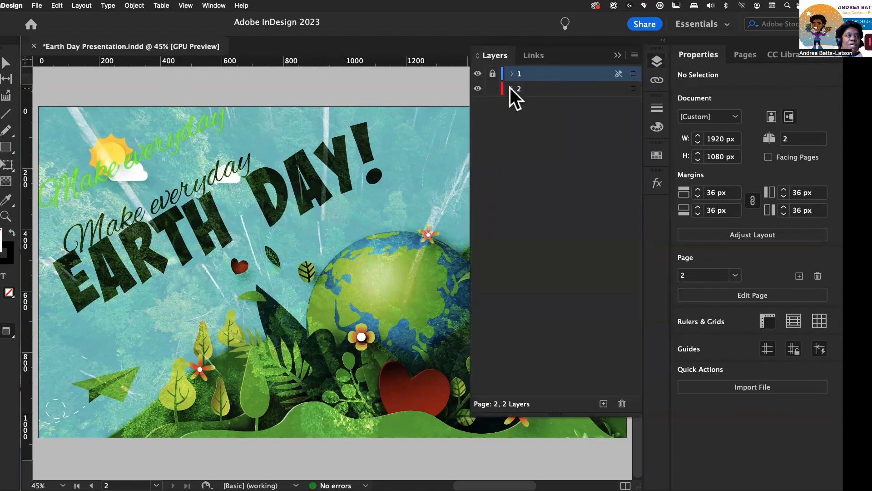
Step: Hide the duplicate Make everyday text in layer 2, then collapse and relock the layer
{"action": "left_click", "coordinate": [188, 155]}
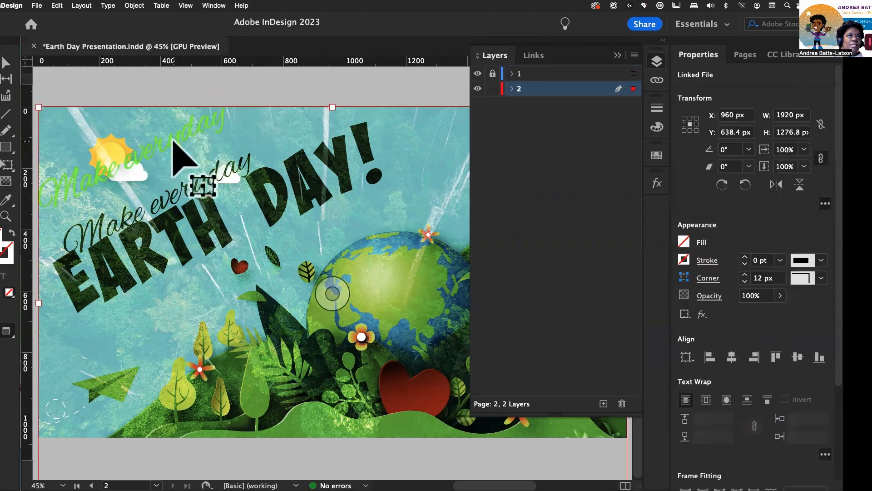
{"action": "left_click", "coordinate": [510, 88]}
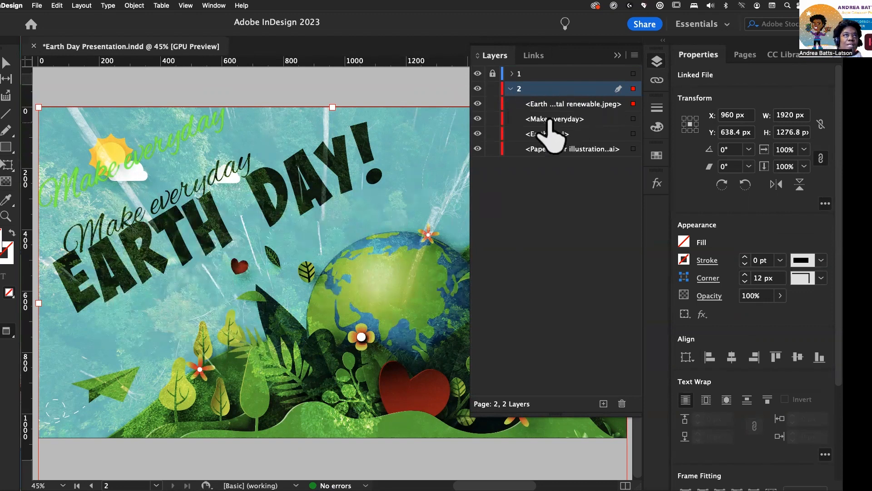
{"action": "left_click", "coordinate": [477, 119]}
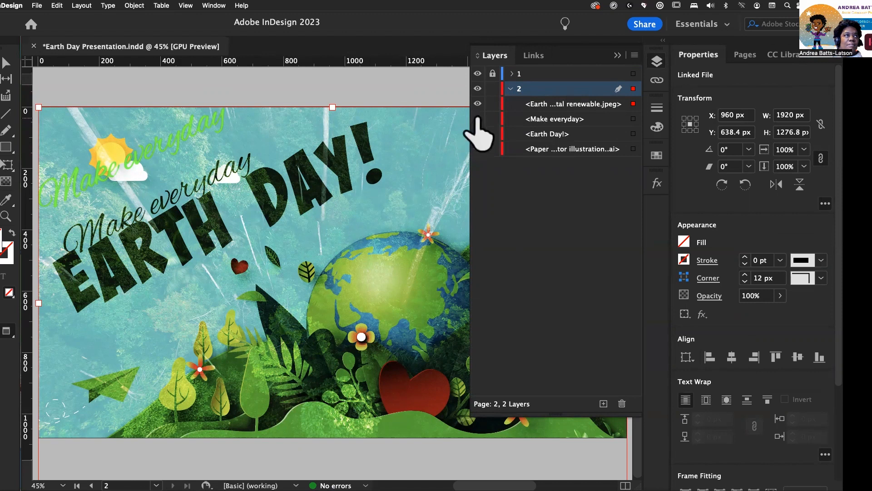
{"action": "left_click_drag", "start_coordinate": [477, 119], "coordinate": [477, 145]}
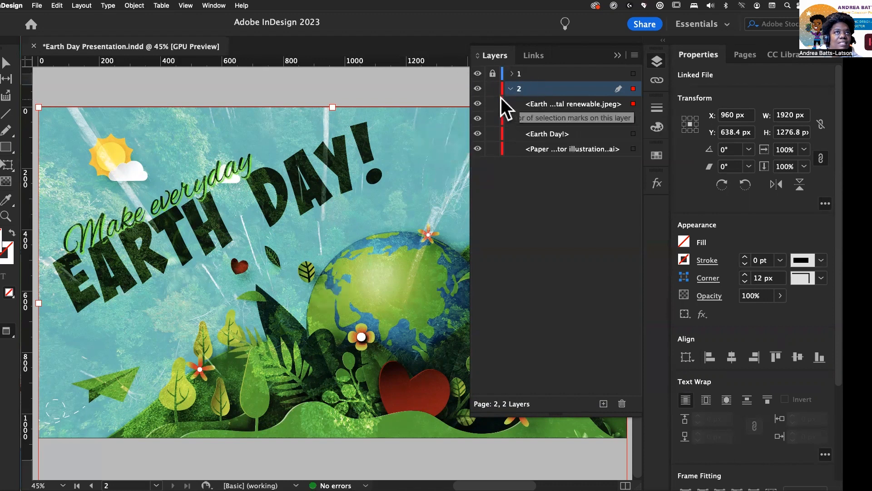
{"action": "left_click", "coordinate": [510, 89]}
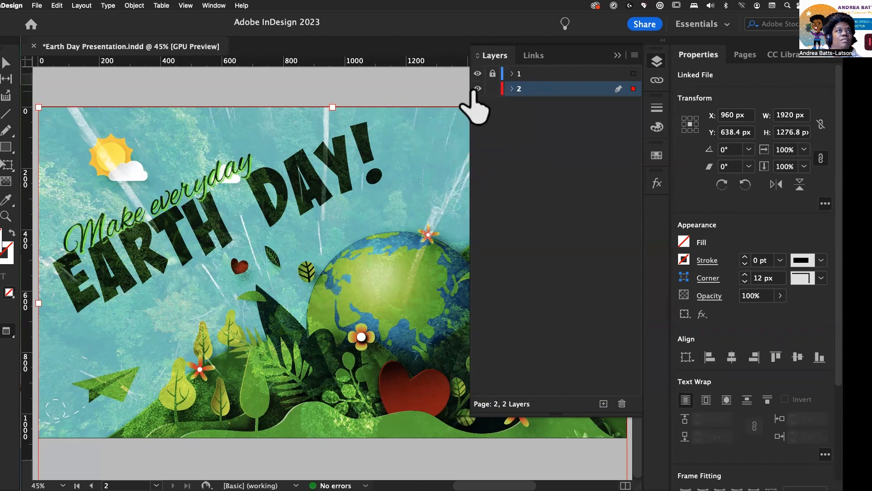
{"action": "left_click", "coordinate": [492, 89]}
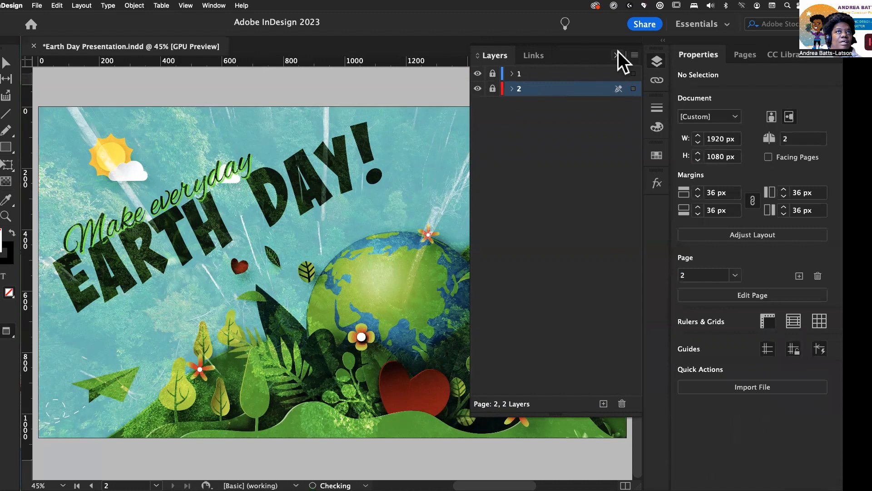
{"action": "left_click", "coordinate": [617, 54]}
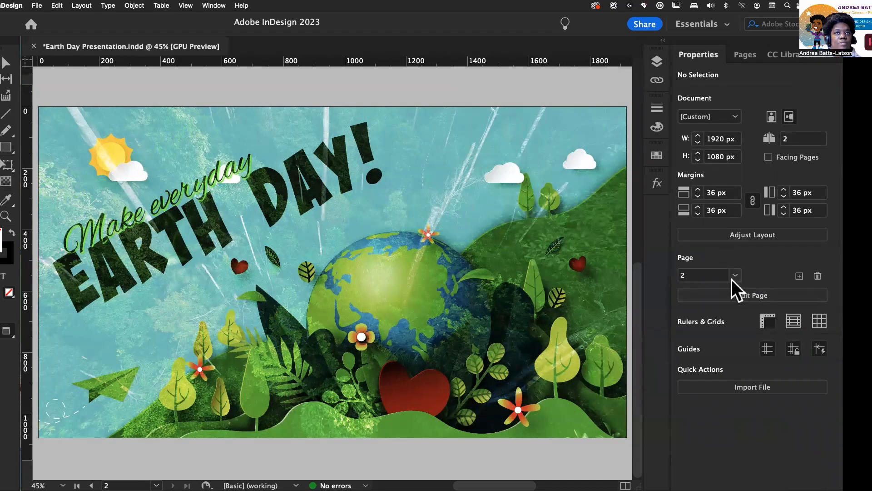
Step: Return to page 1 and view it in Presentation screen mode
{"action": "left_click", "coordinate": [694, 294]}
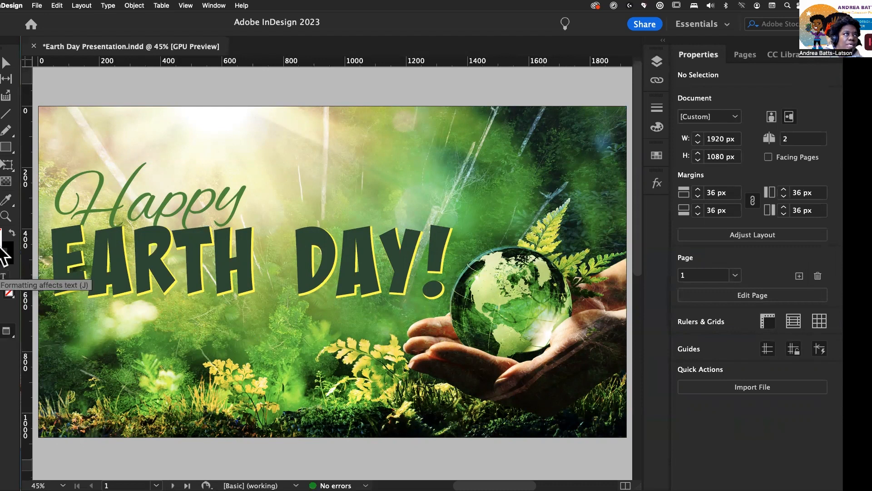
{"action": "left_click", "coordinate": [7, 335]}
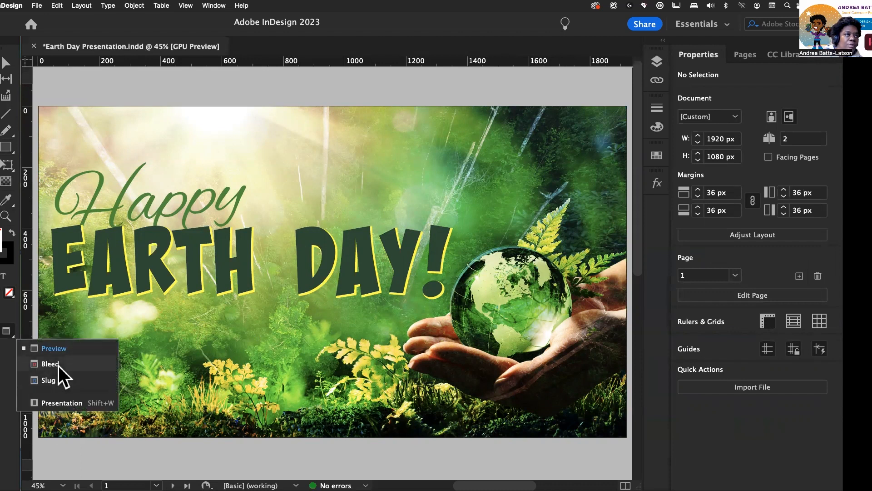
{"action": "left_click", "coordinate": [65, 402]}
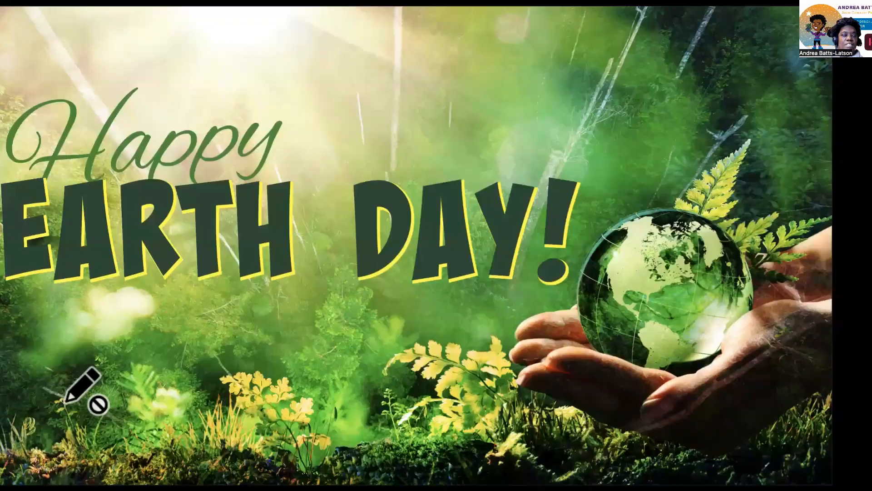
Step: Exit Presentation mode, show page 2 in Presentation screen mode, and exit it again
{"action": "mouse_move", "coordinate": [1, 374]}
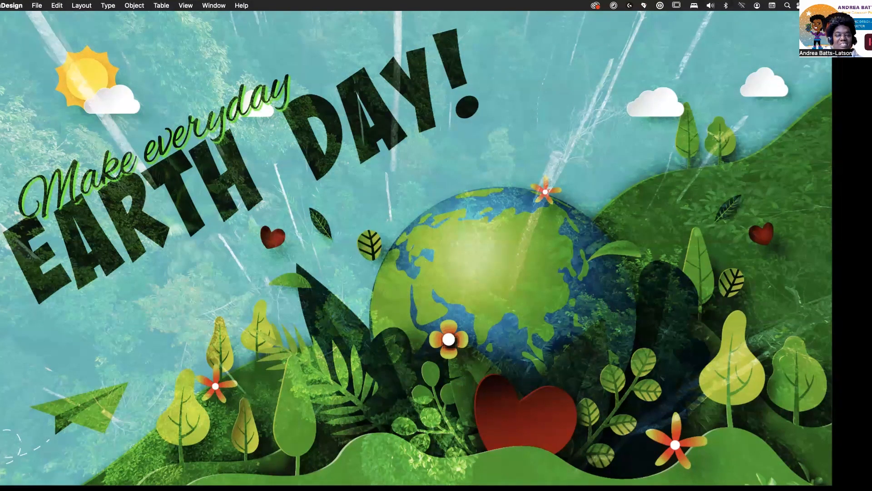
{"action": "key", "text": "Escape"}
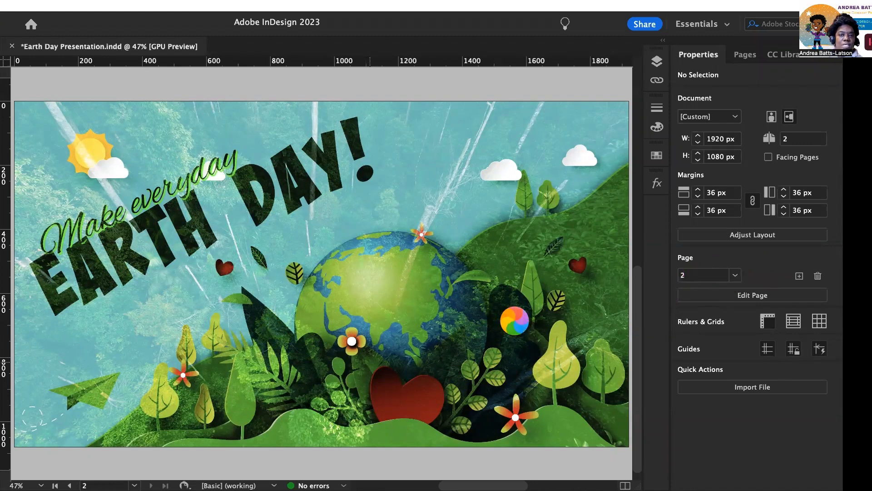
{"action": "key", "text": "shift+w"}
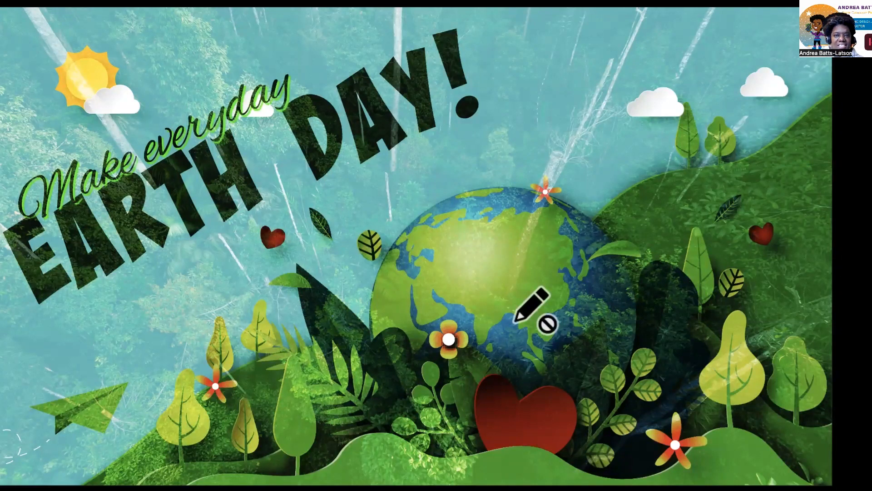
{"action": "key", "text": "Escape"}
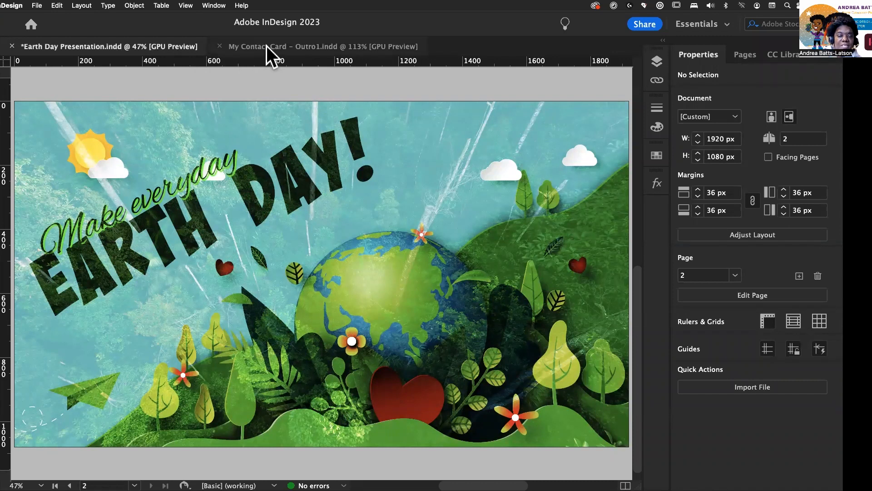
Step: Switch to the My Contact Card – Outro1.indd document and view it in Presentation screen mode
{"action": "left_click", "coordinate": [305, 48]}
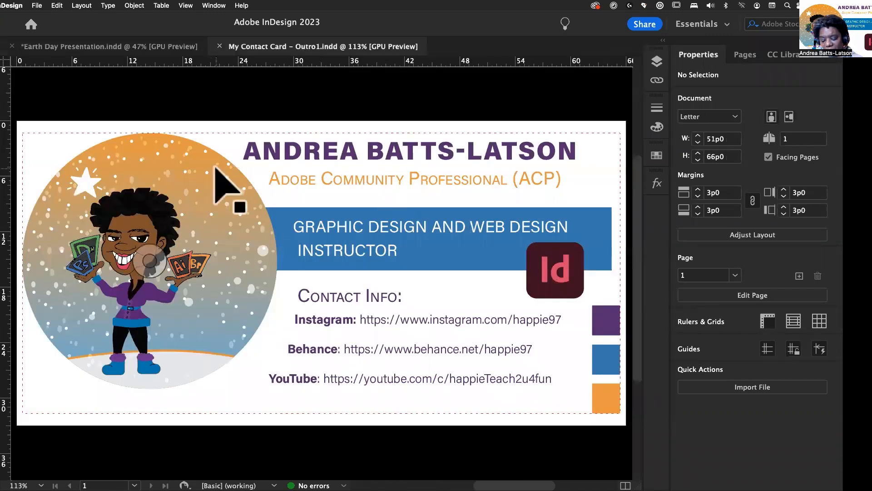
{"action": "key", "text": "shift+w"}
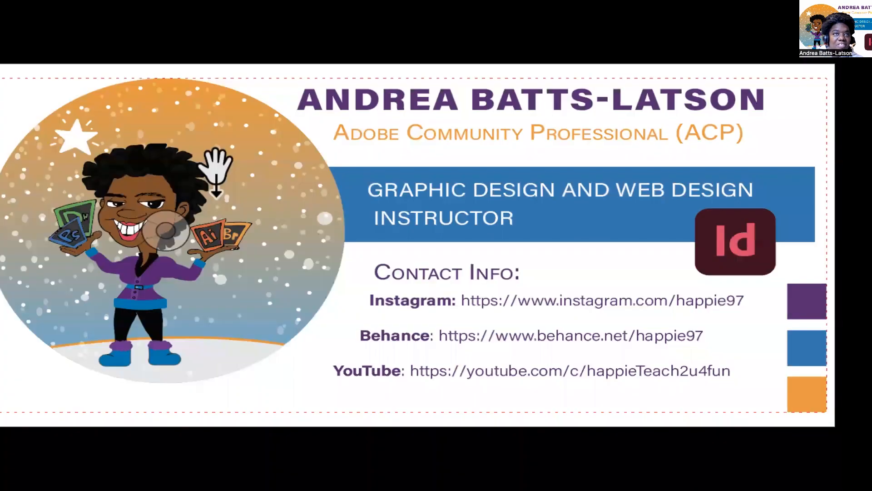